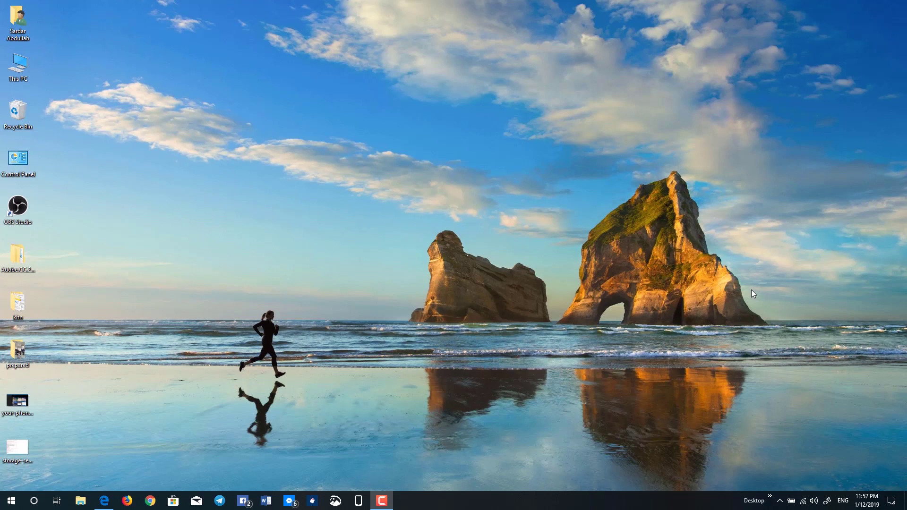
Open Windows Settings and a This PC window on the desktop, and move This PC beside the Settings window
click(892, 502)
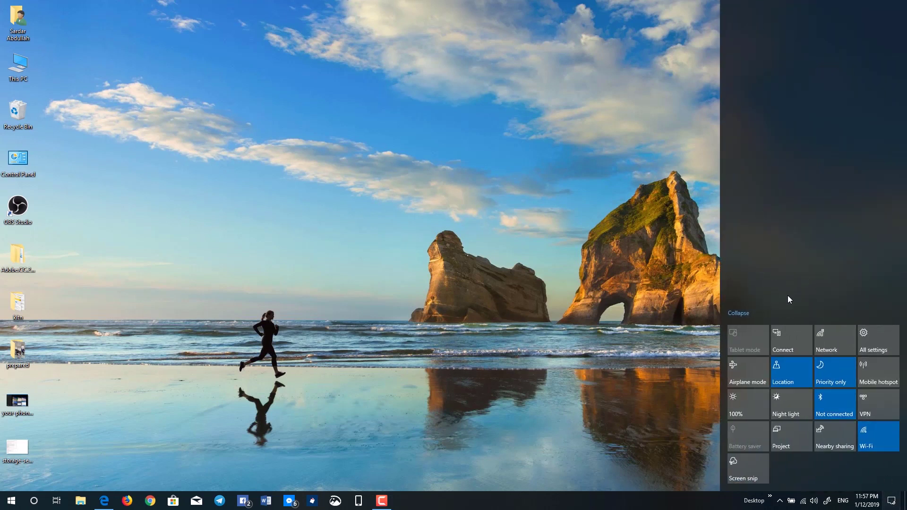
click(877, 336)
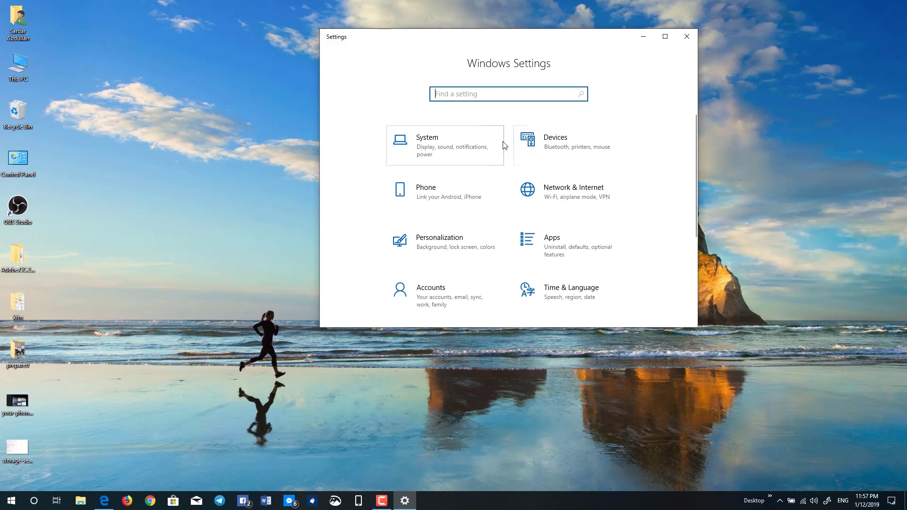
click(18, 71)
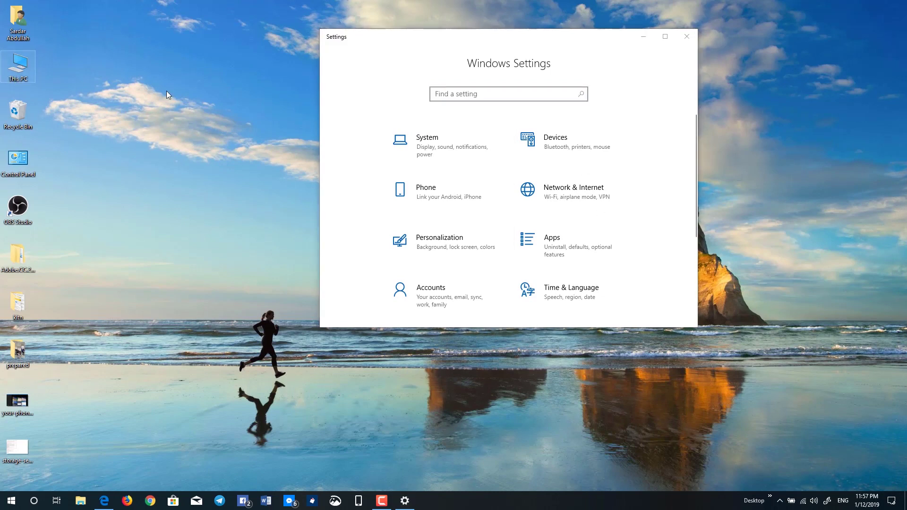
drag(500, 108, 305, 148)
Bring Settings and This PC to the front in turn to view their light appearance, and close Settings
click(428, 60)
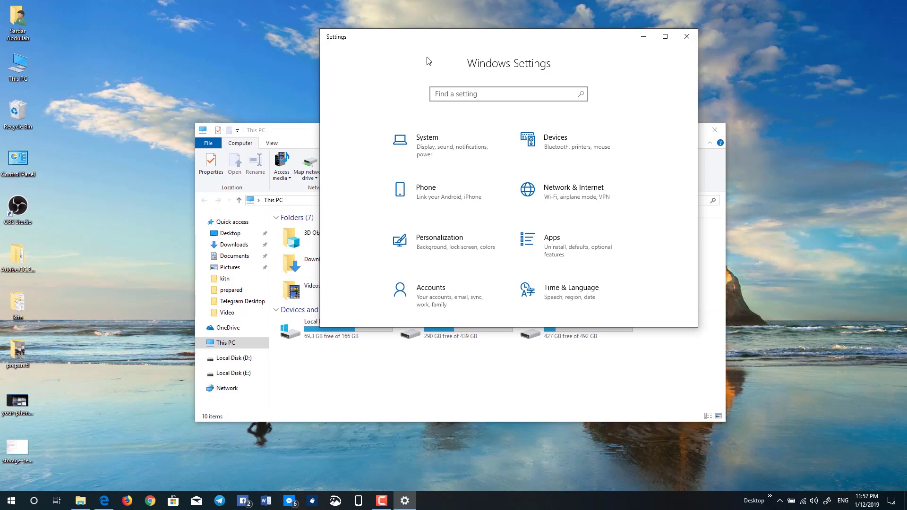
click(279, 132)
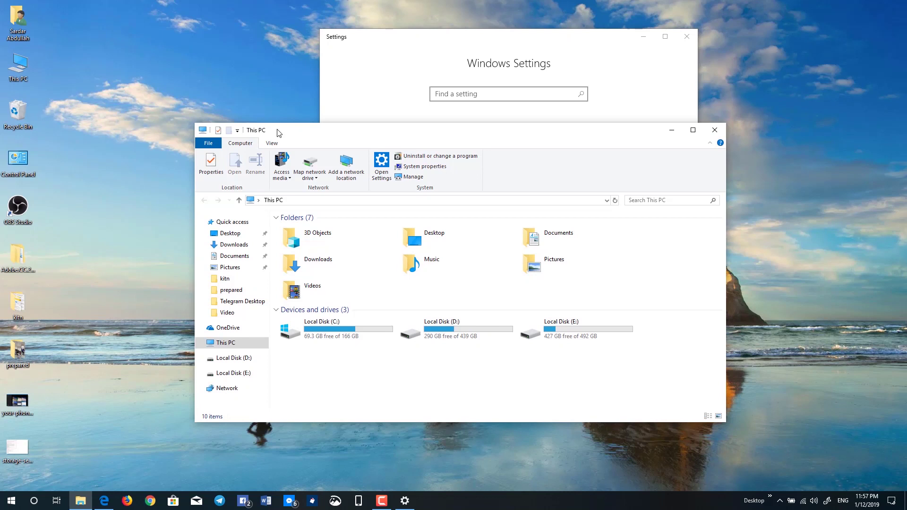
click(447, 54)
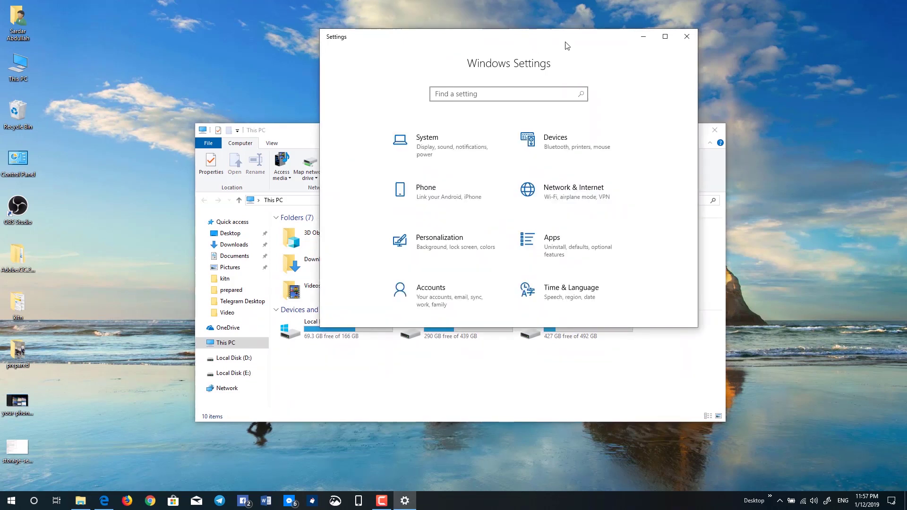
click(692, 42)
Open Windows Settings again and reposition its window over This PC
click(890, 502)
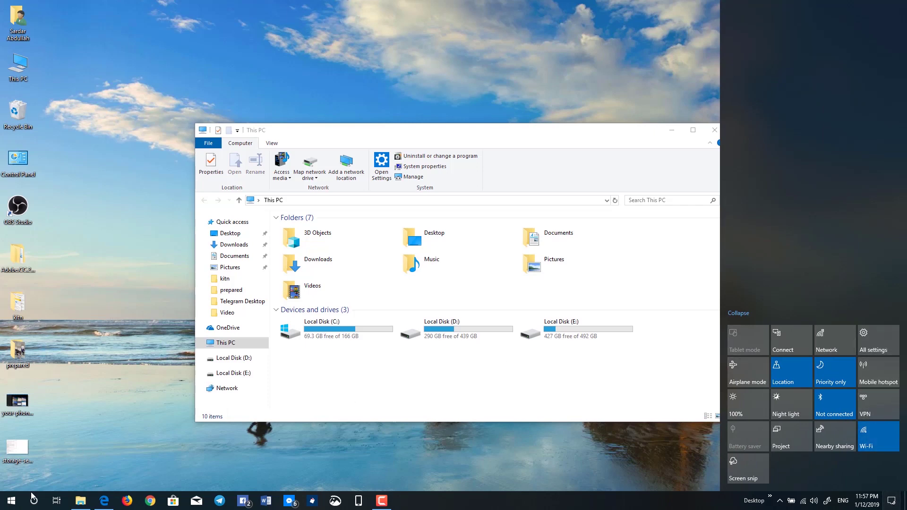
click(11, 501)
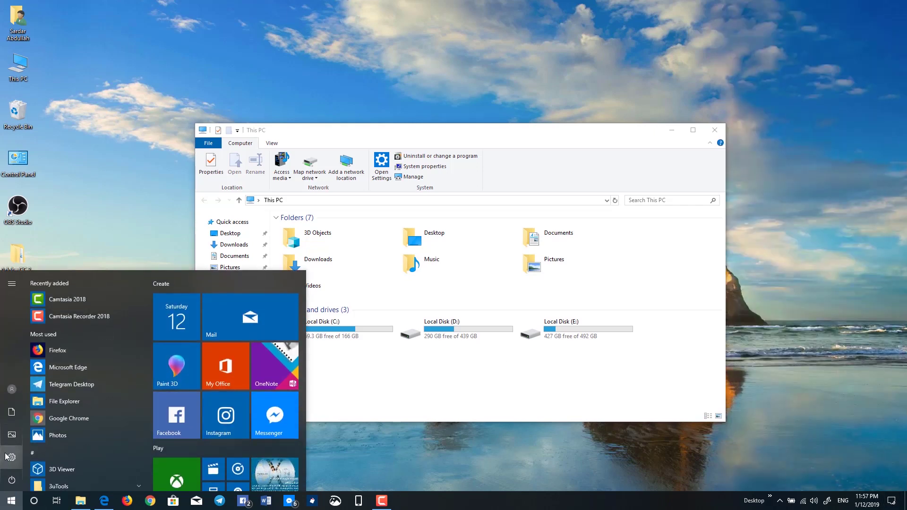
click(8, 456)
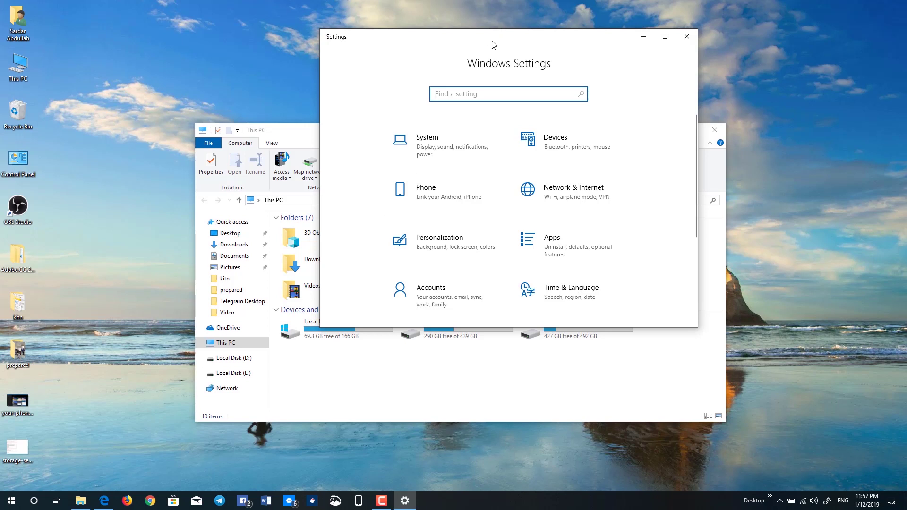
drag(492, 41, 430, 60)
Set the default app mode to Dark in the Colors personalization settings
scroll(467, 284, down, 4)
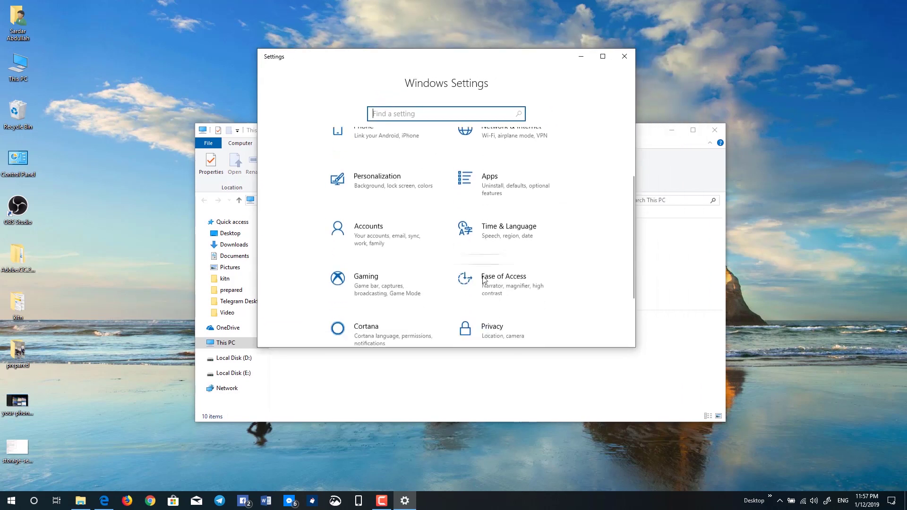
scroll(491, 331, up, 2)
scroll(494, 304, up, 1)
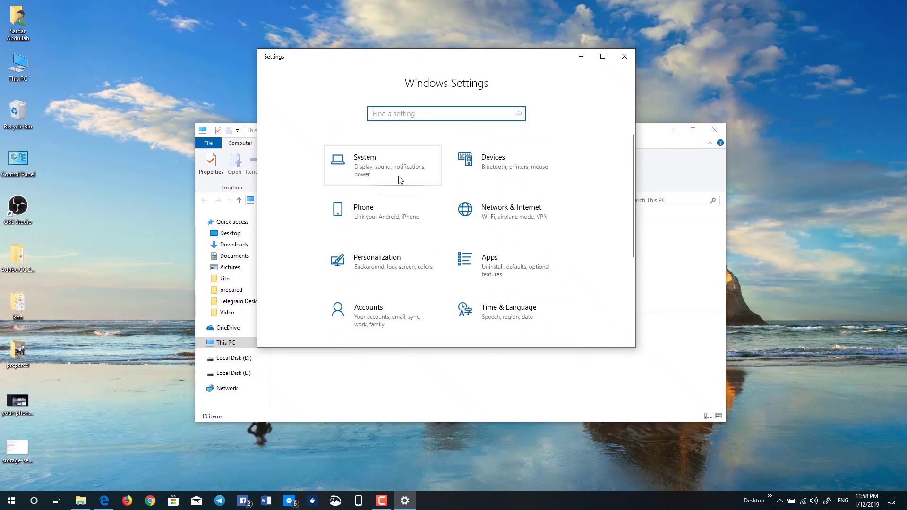
click(367, 268)
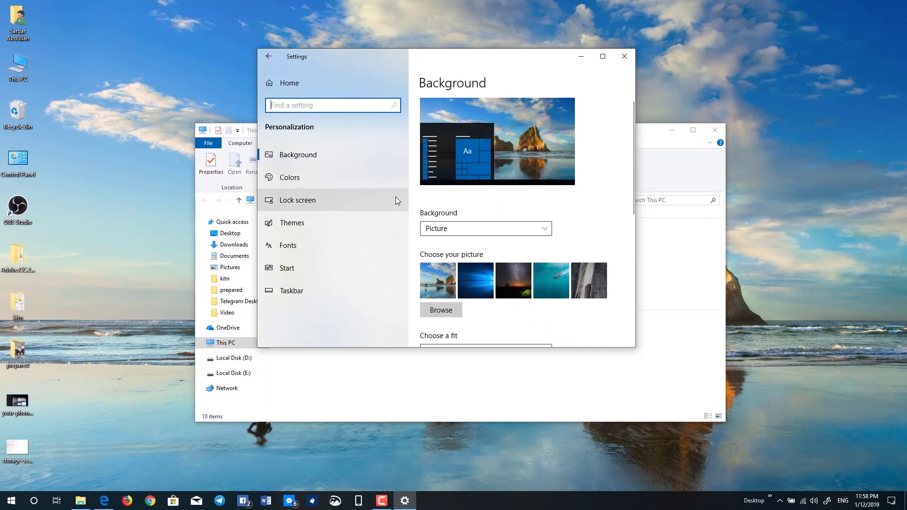
click(293, 178)
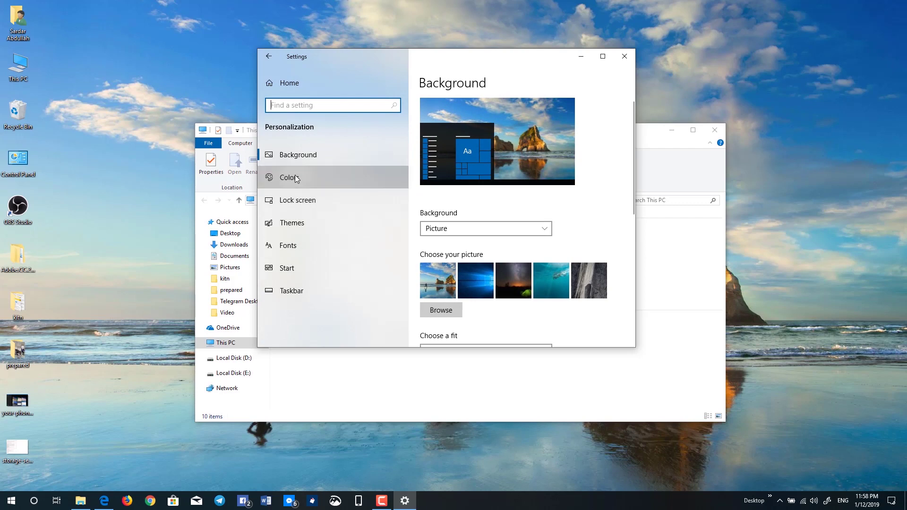
scroll(614, 250, down, 5)
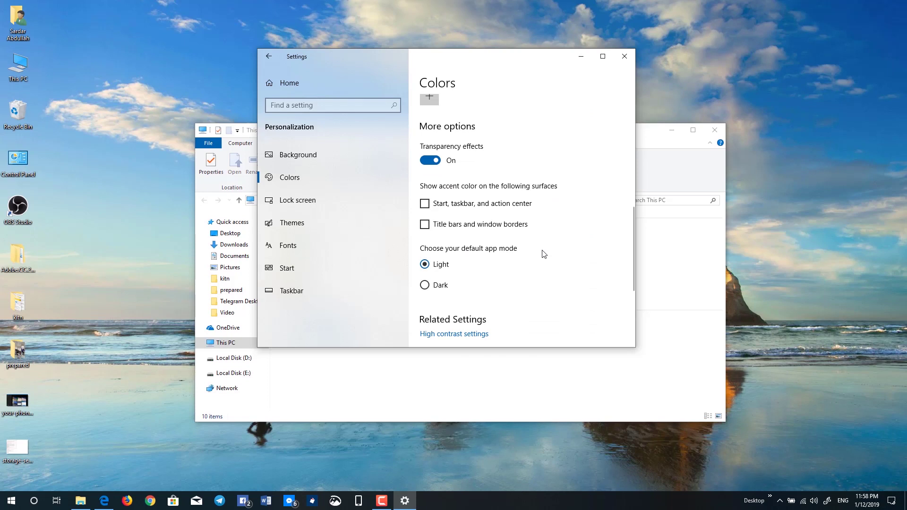
click(424, 285)
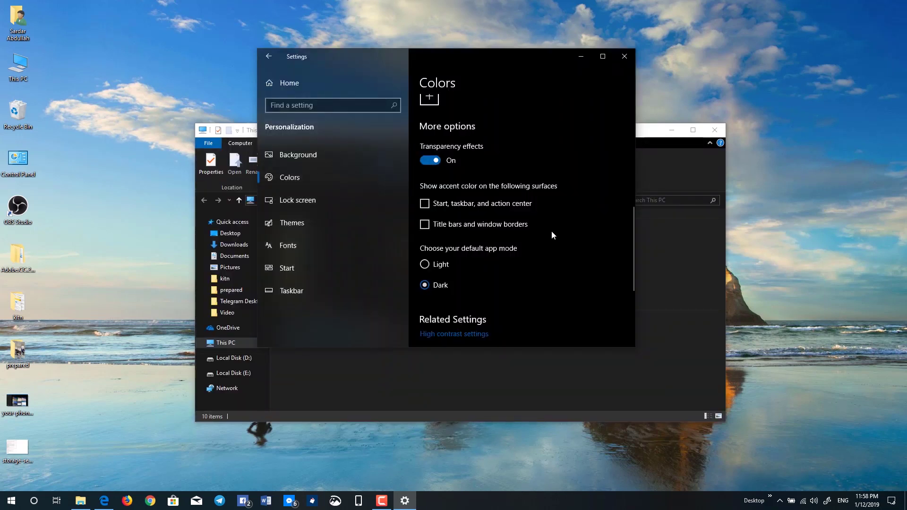
Bring This PC to the front to view its dark appearance, return to Settings, and close This PC
click(650, 131)
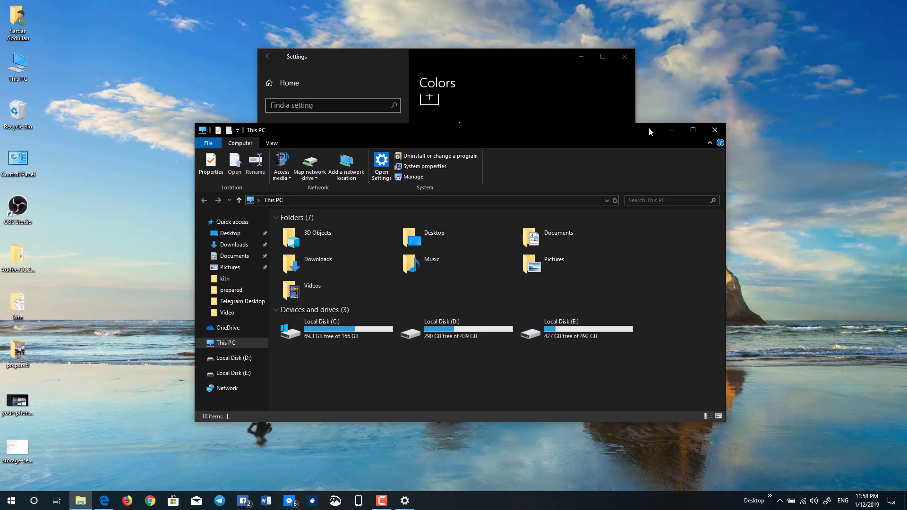
click(529, 56)
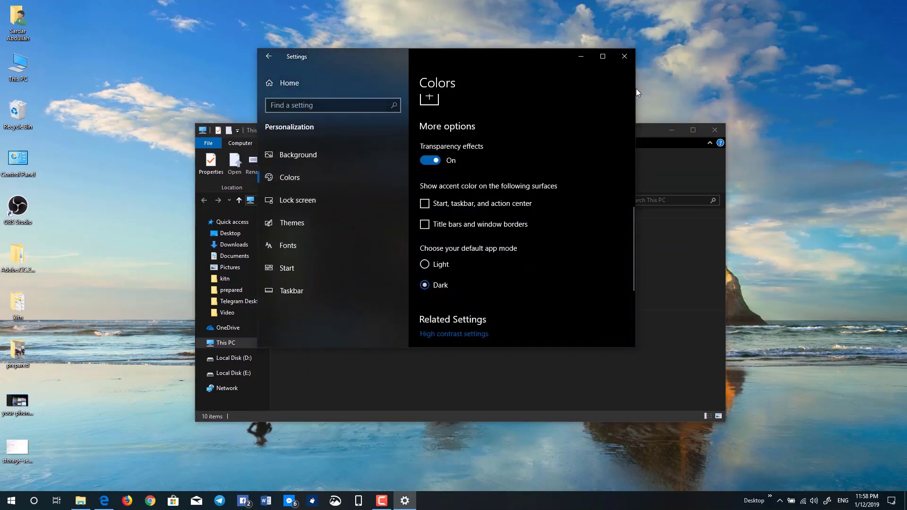
click(716, 129)
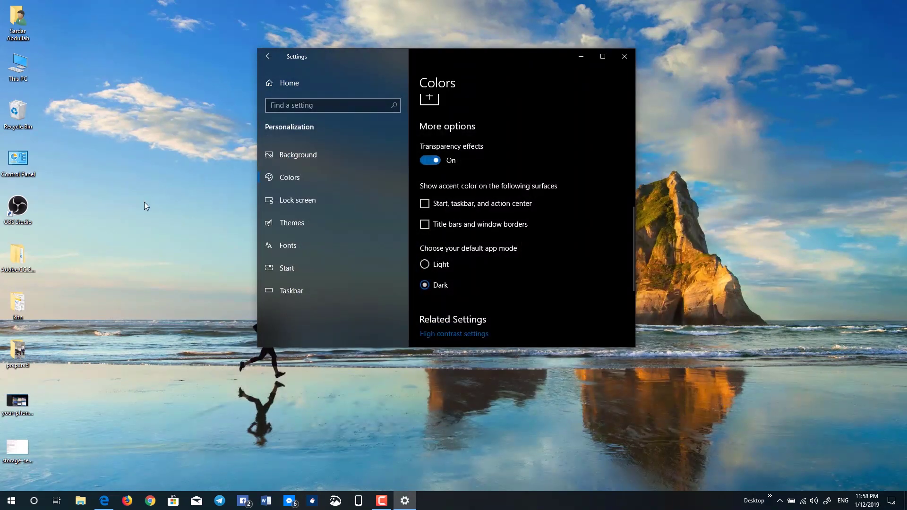
Copy the name of the kitn folder on the desktop and view the clipboard history
click(16, 318)
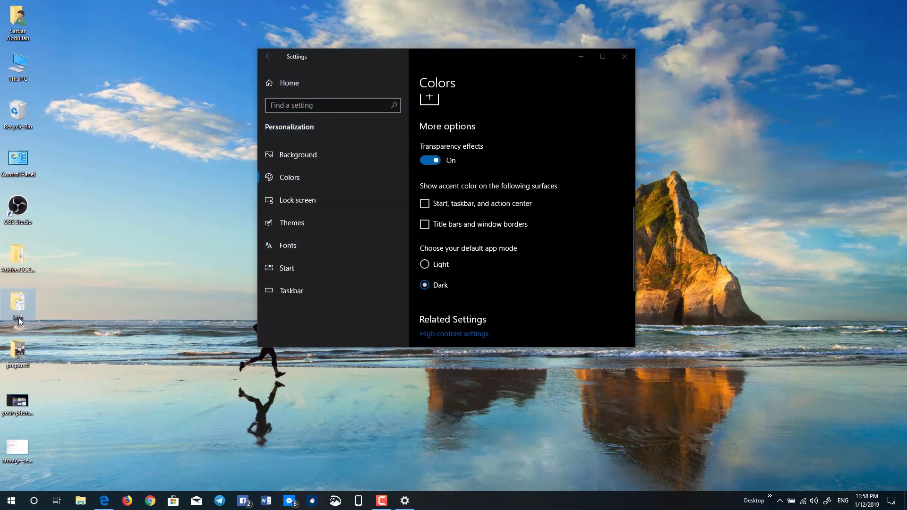
click(20, 322)
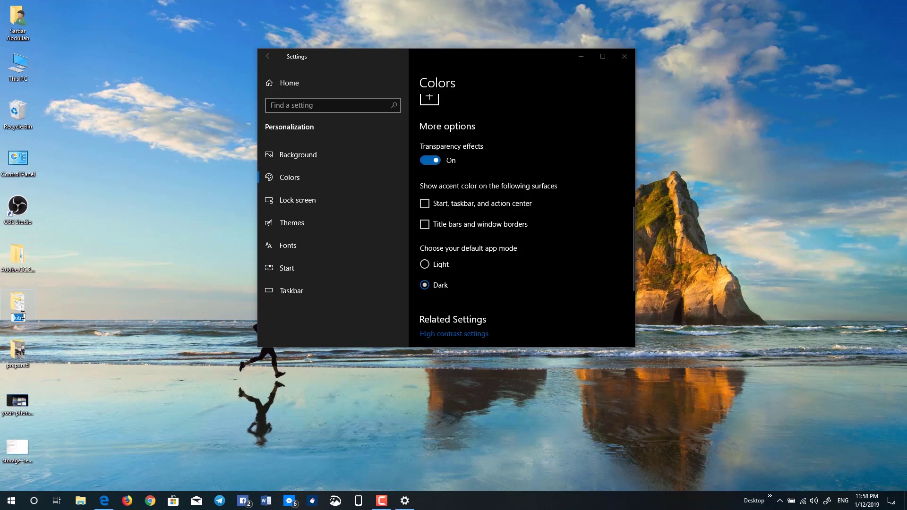
key(super+v)
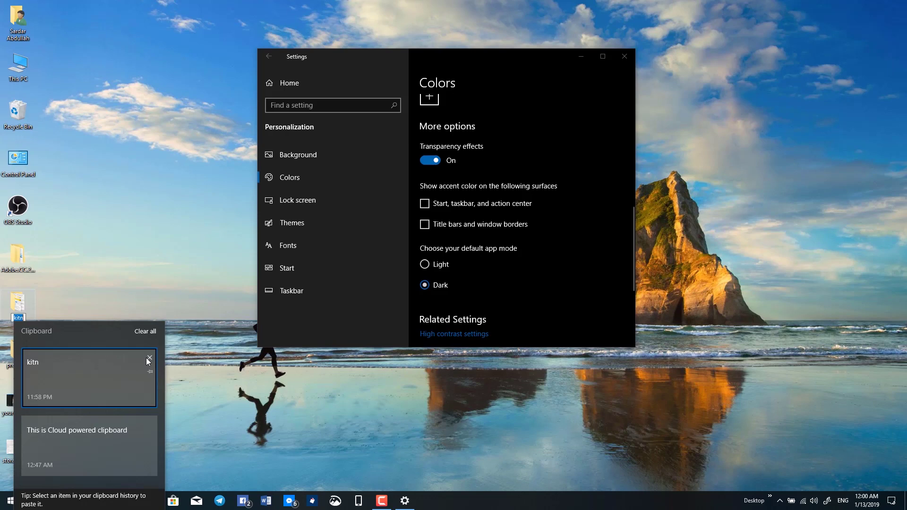
click(280, 84)
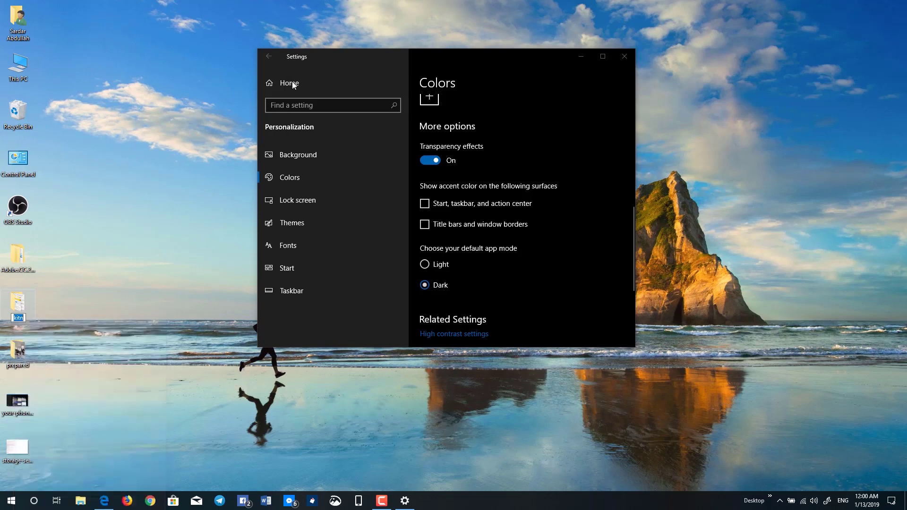
Open the Clipboard page of the System settings and review its history, device sync and clear data options
click(279, 84)
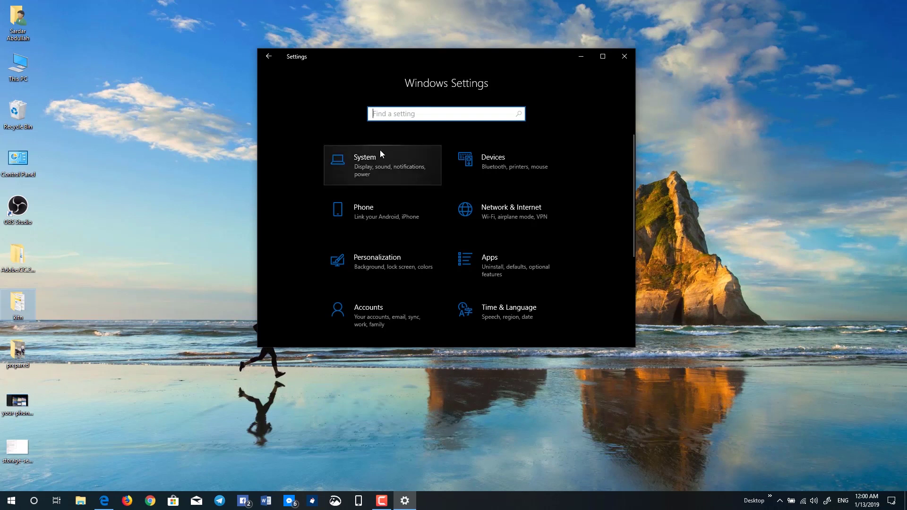
click(380, 169)
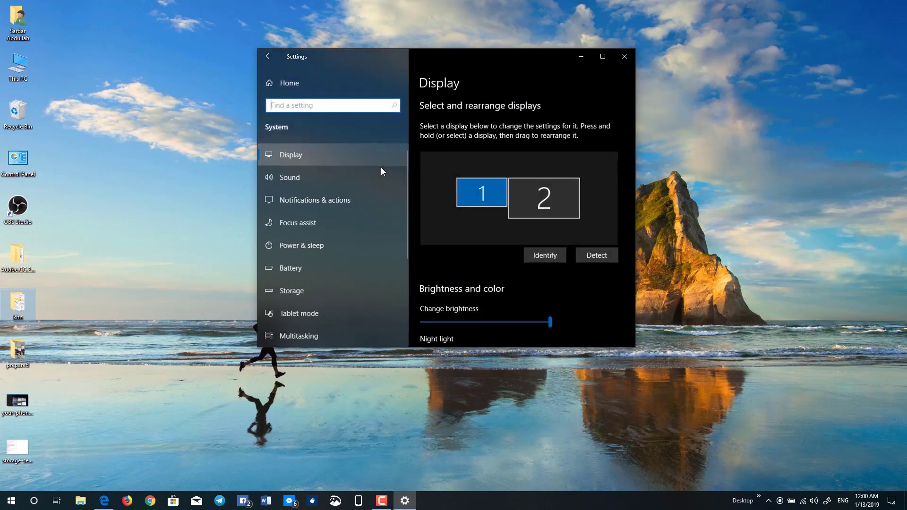
scroll(372, 270, down, 3)
click(343, 255)
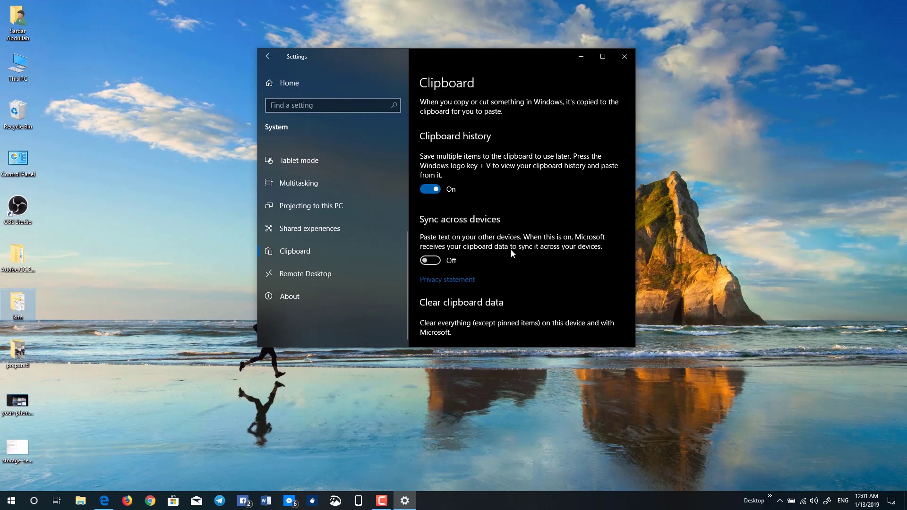
scroll(511, 249, down, 3)
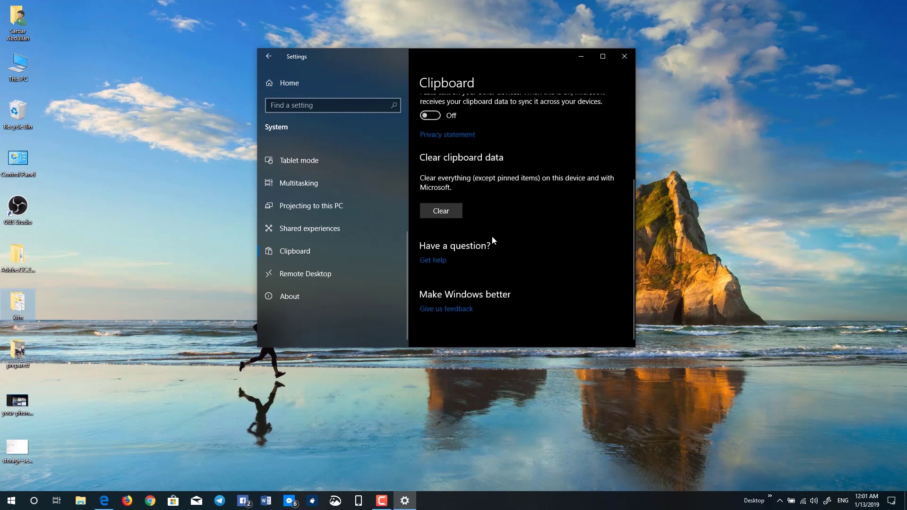
scroll(477, 198, up, 3)
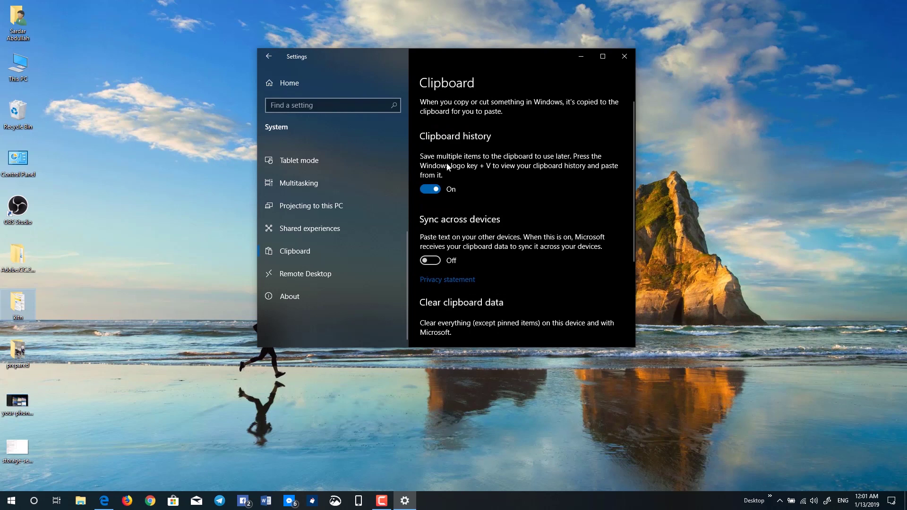
scroll(453, 181, down, 1)
scroll(453, 180, down, 2)
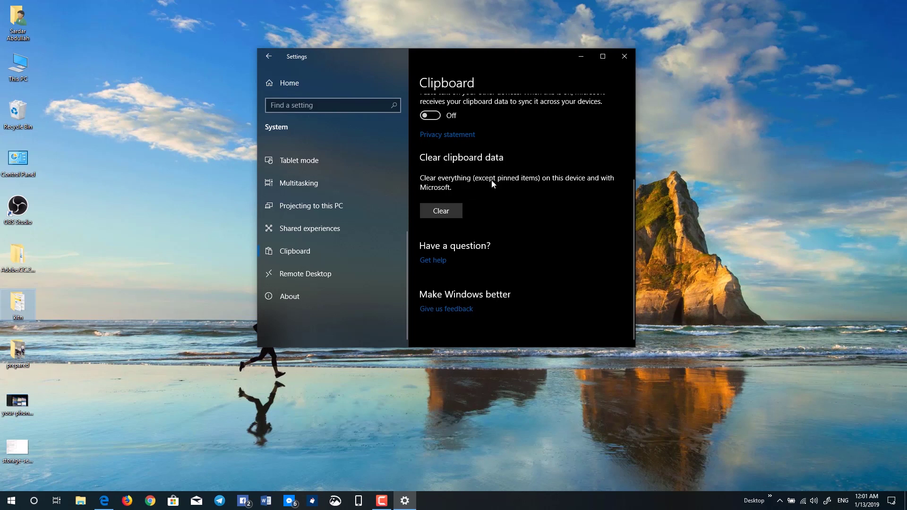
View the clipboard history again while editing the kitn folder's name, dismiss it, and close Settings
click(16, 319)
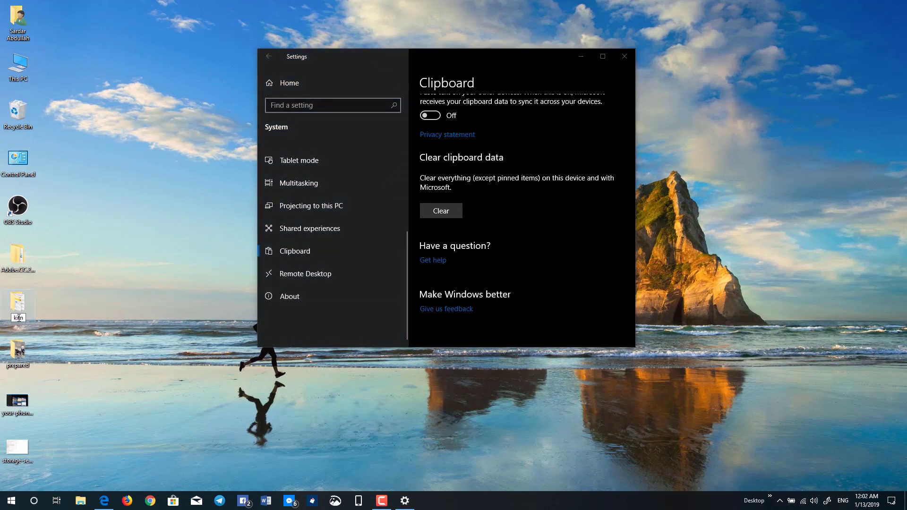
click(18, 317)
key(super+v)
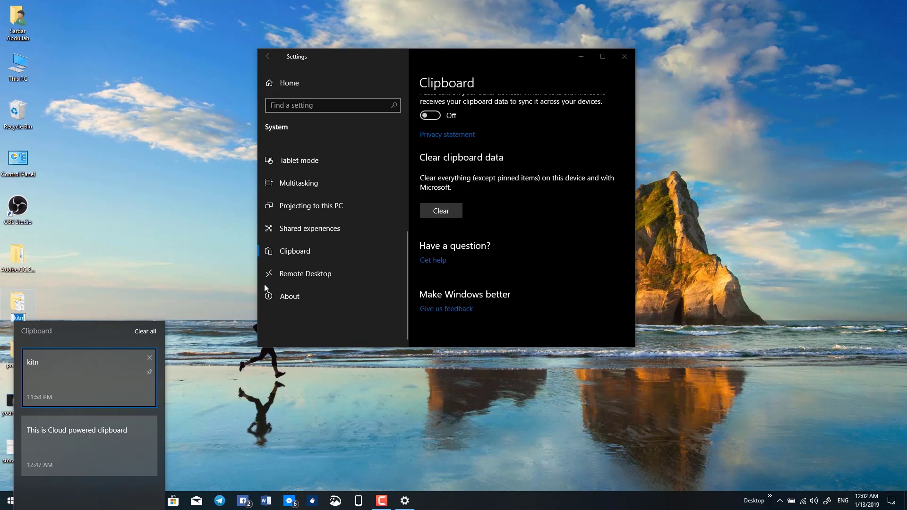
click(542, 247)
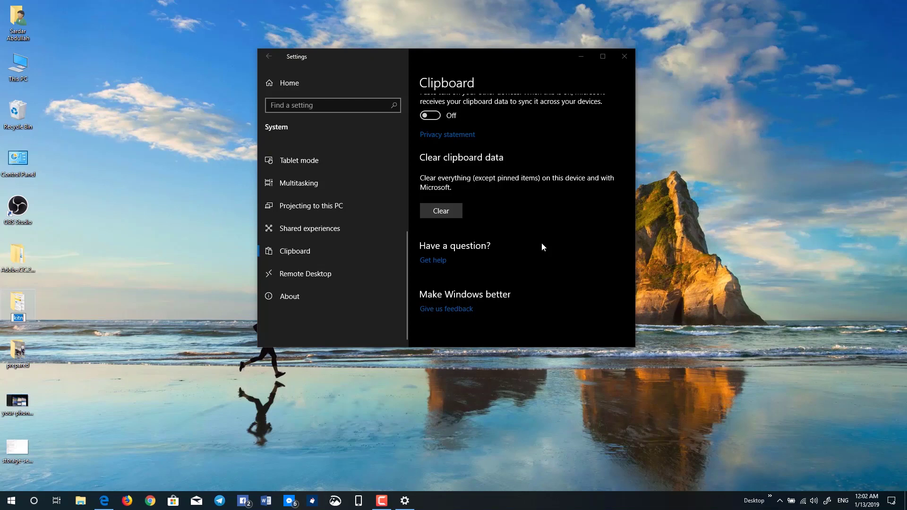
click(622, 58)
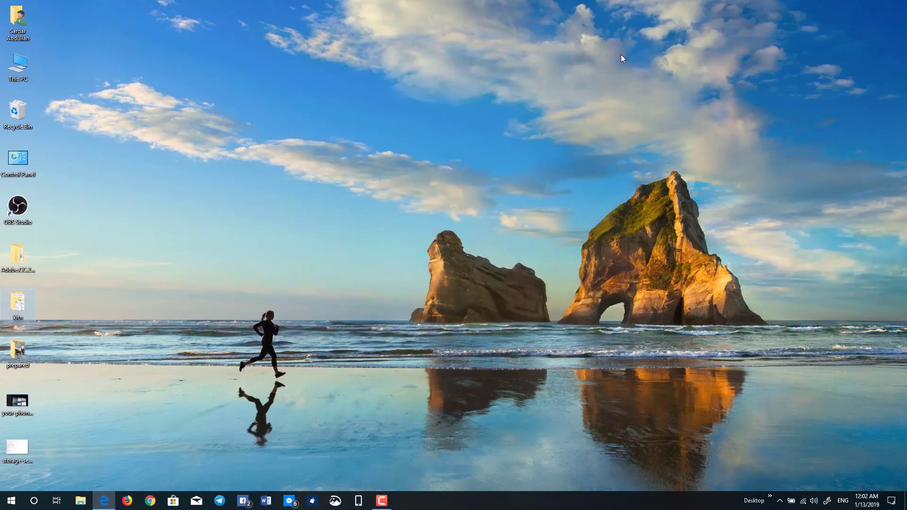
Search Windows for "word" and examine the expanded actions and recent documents of the Word 2016 result
click(34, 501)
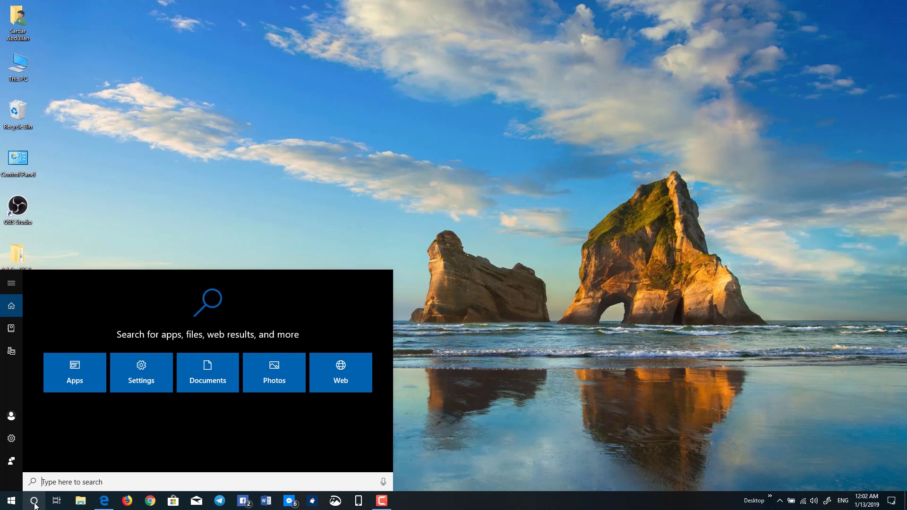
text(word)
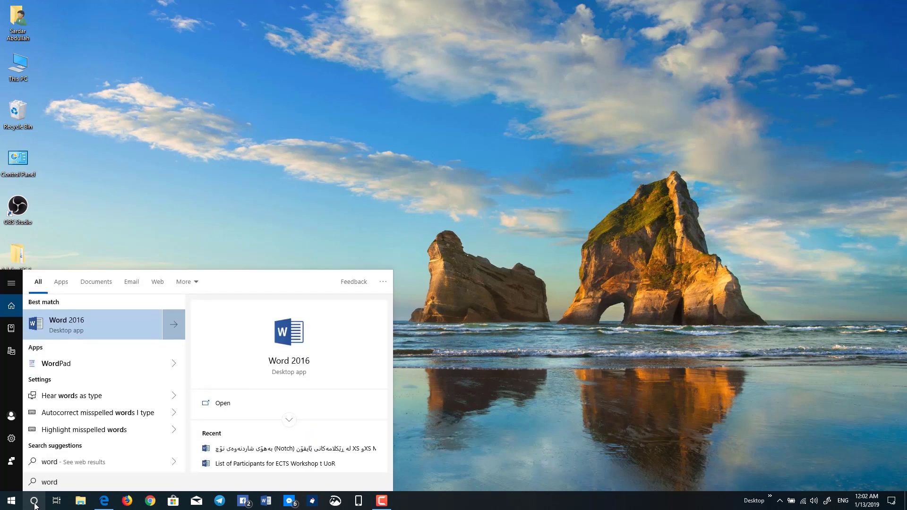
click(289, 420)
scroll(288, 376, down, 1)
scroll(286, 394, up, 5)
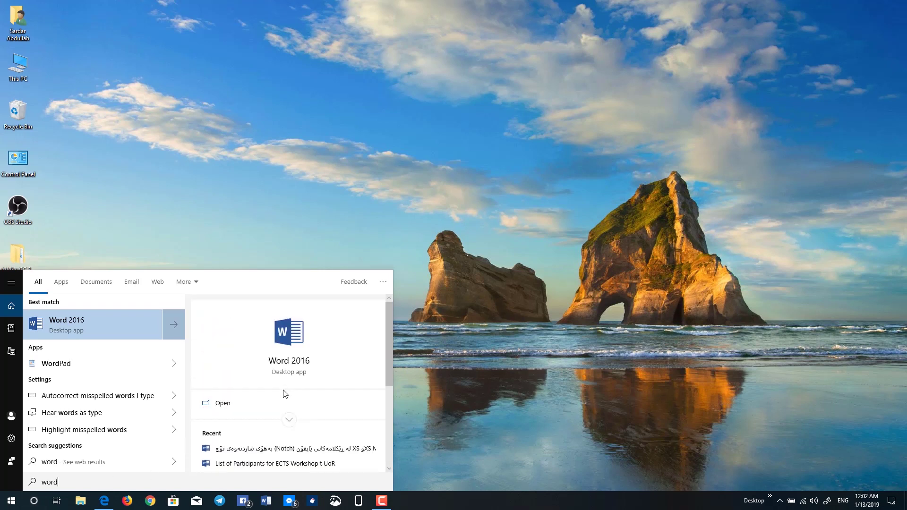
Expand the action list of the Word 2016 search result and review its actions and recent documents
click(289, 420)
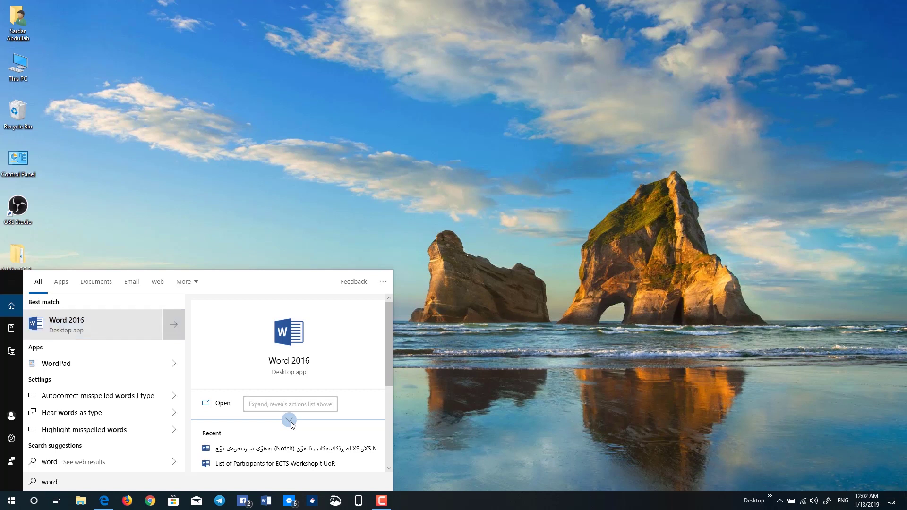
scroll(262, 422, down, 1)
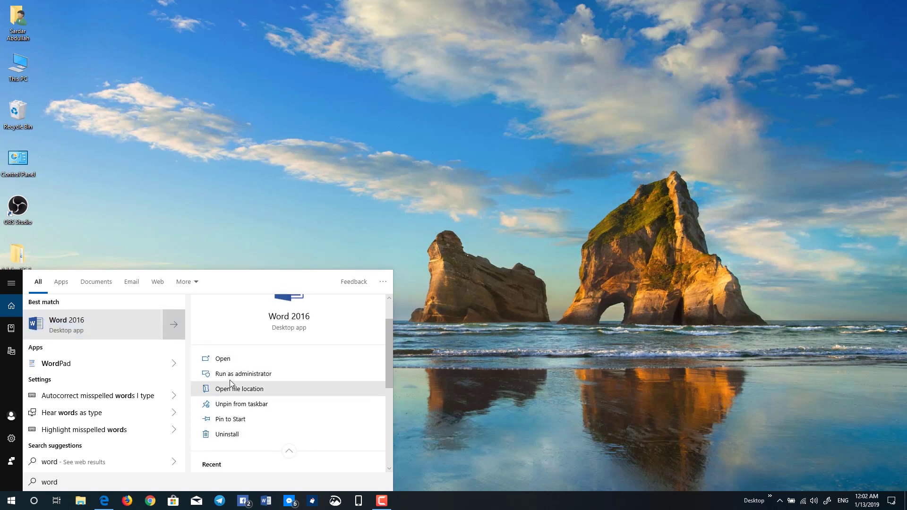
scroll(237, 383, down, 1)
scroll(245, 378, down, 2)
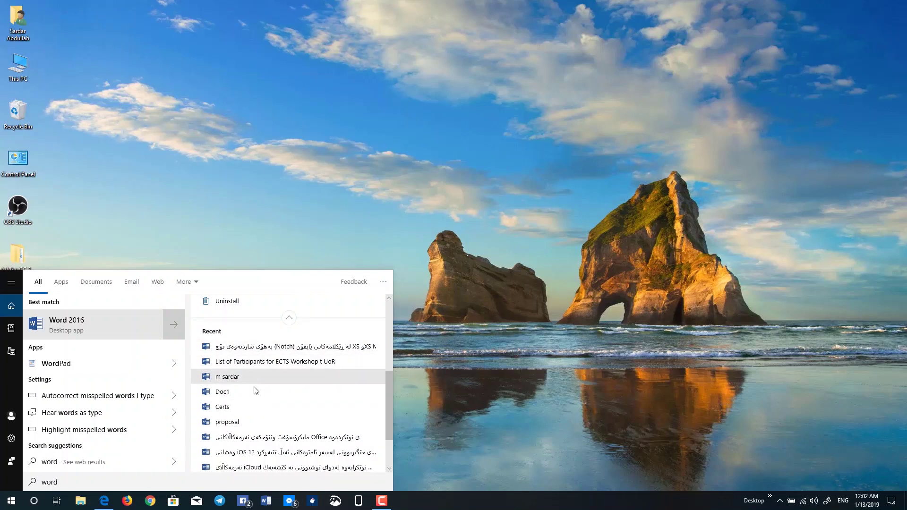
scroll(255, 389, up, 2)
scroll(256, 391, up, 2)
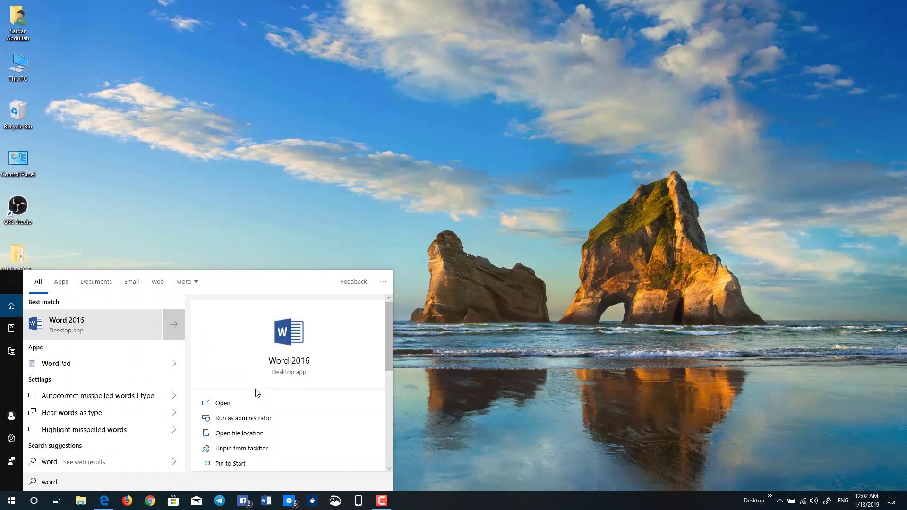
View the "word" search results filtered by apps, documents, email and web, check the additional categories, and dismiss the search
click(62, 283)
click(95, 281)
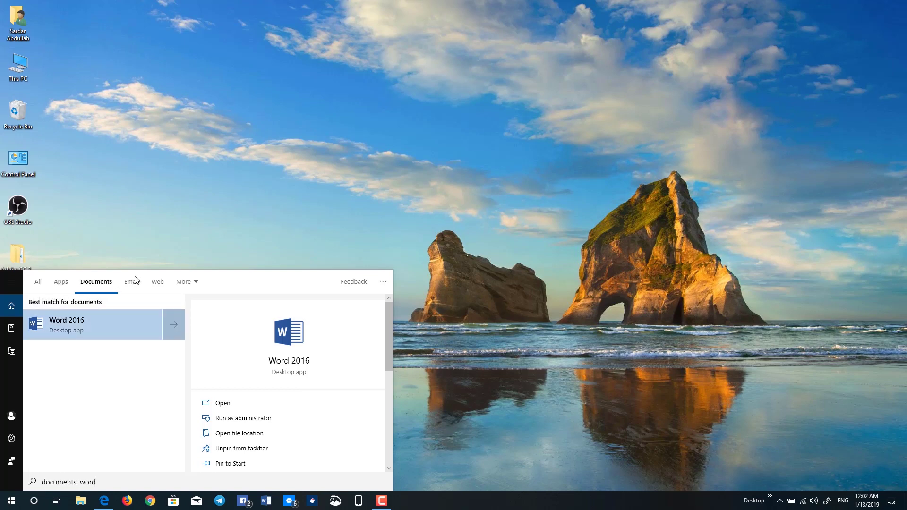
click(137, 282)
click(158, 283)
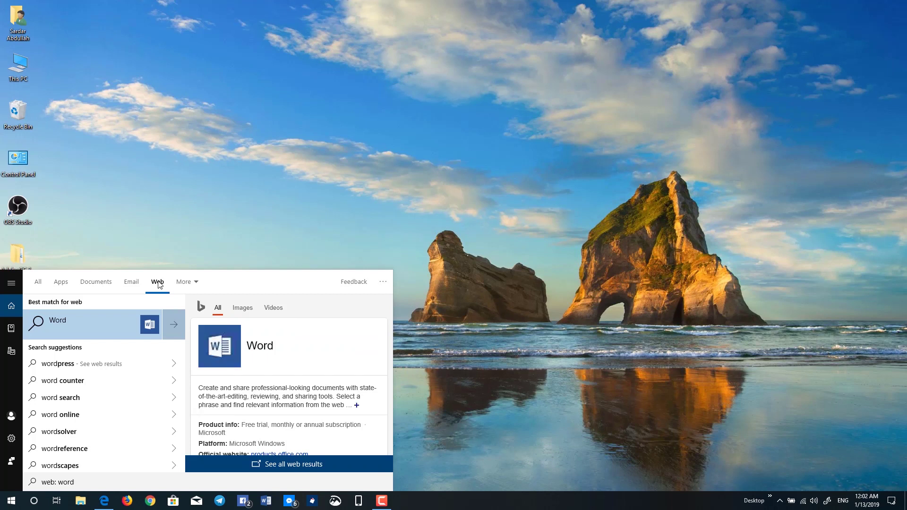
click(182, 282)
click(181, 282)
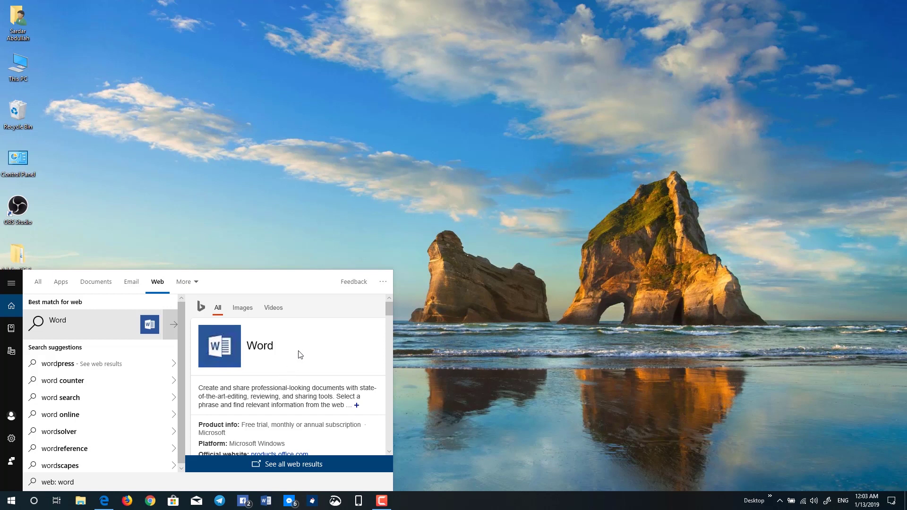
click(133, 287)
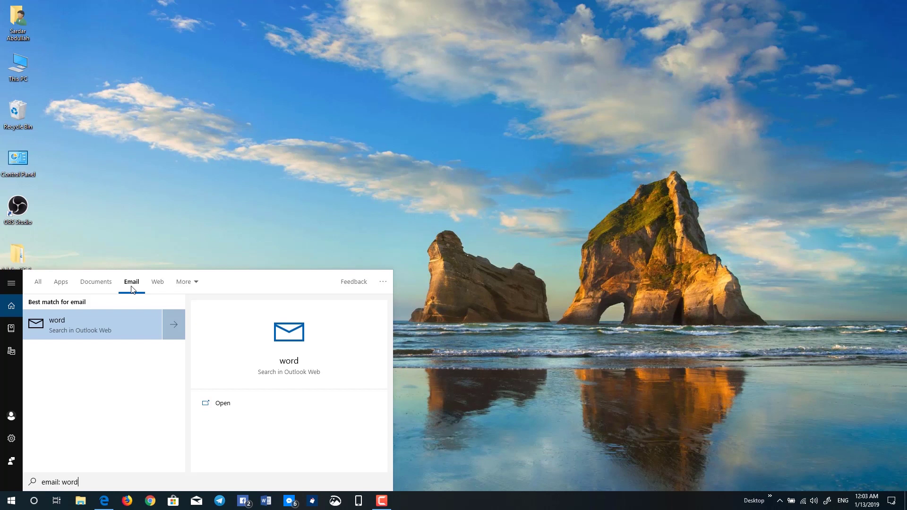
click(234, 190)
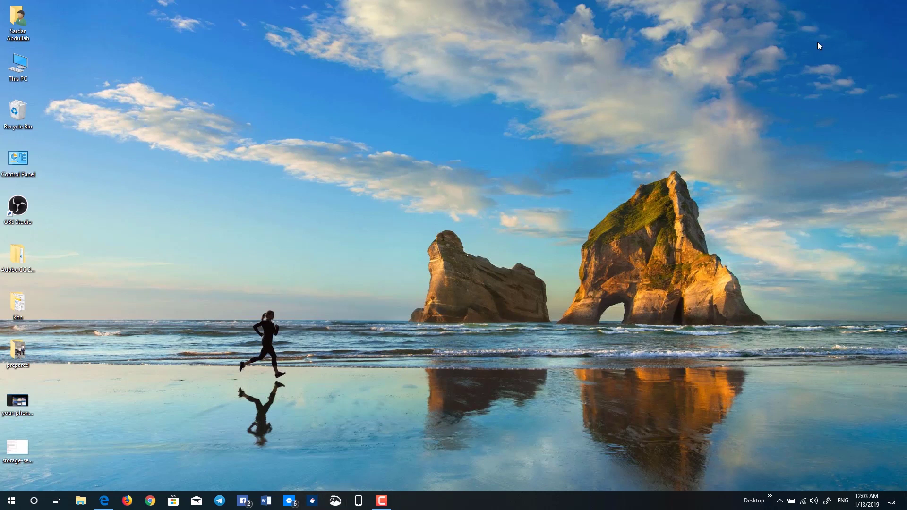
key(super+shift+s)
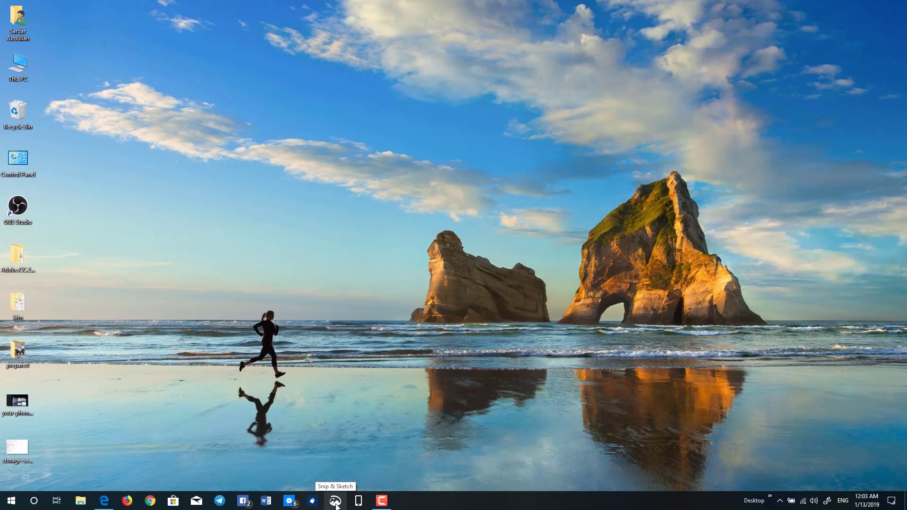
click(10, 501)
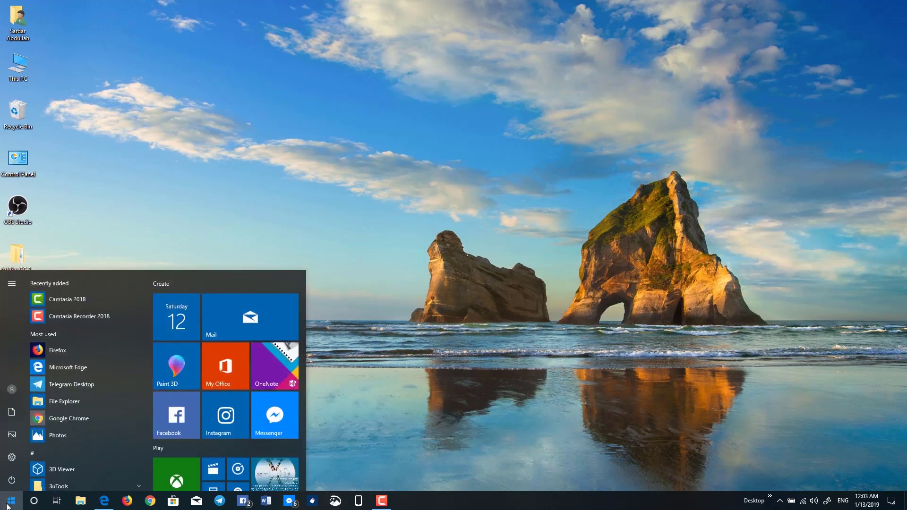
click(7, 505)
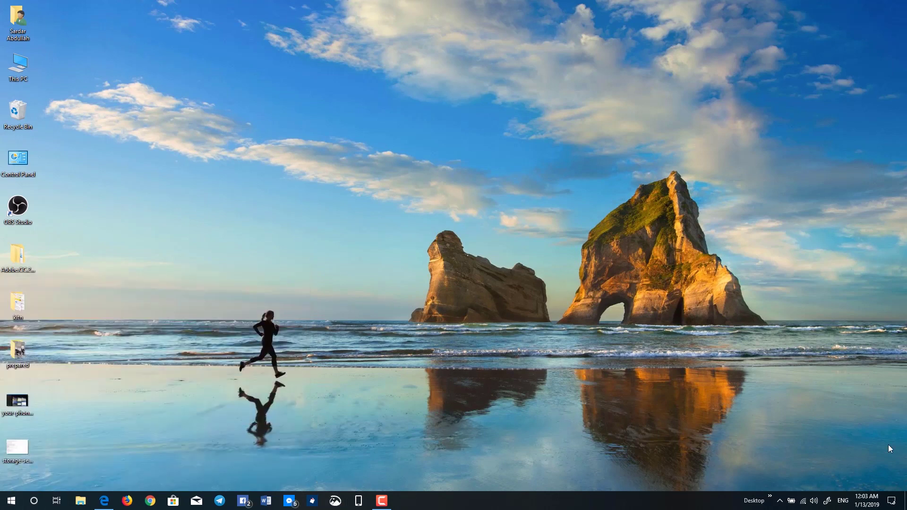
Start a screen snip from the quick actions and capture a rectangular clip of the desktop's upper-left area, from This PC to OBS Studio
click(891, 501)
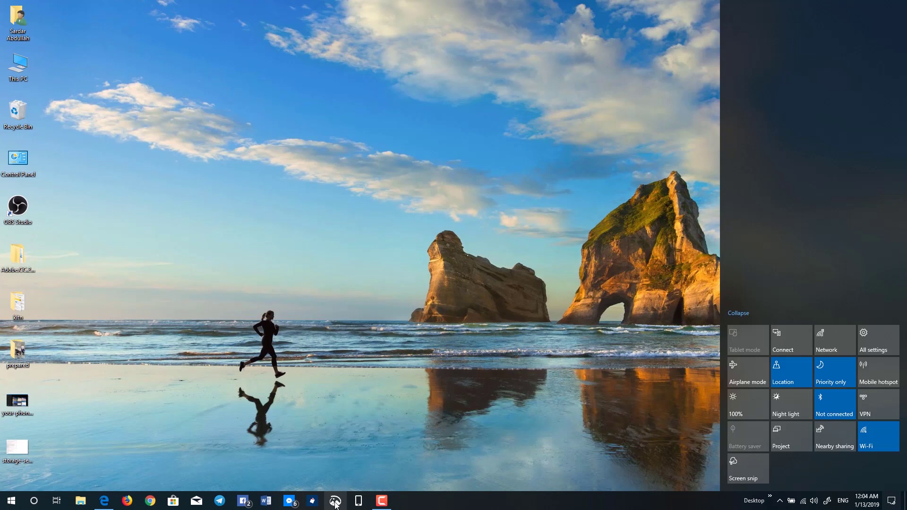
click(741, 468)
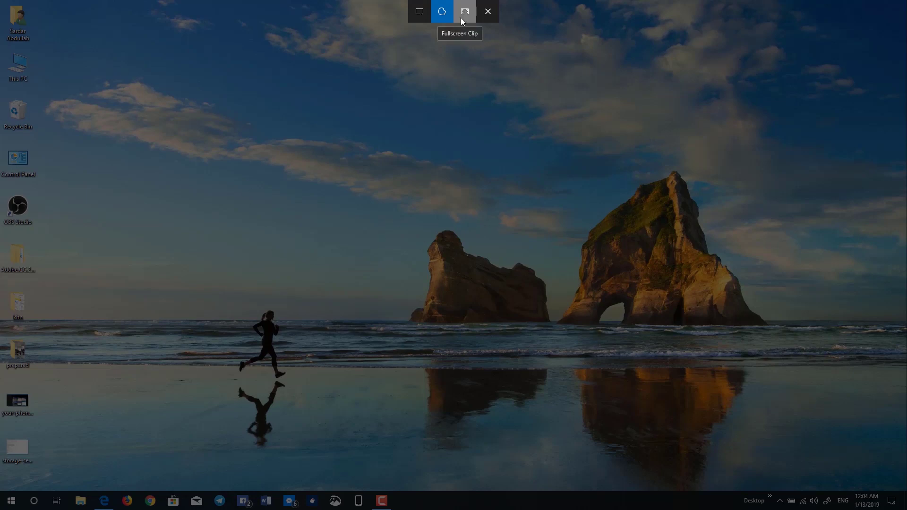
click(419, 11)
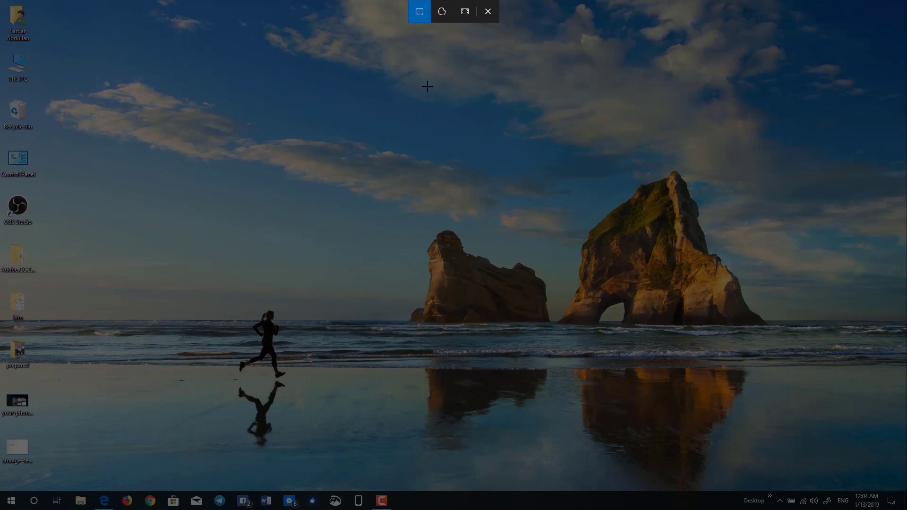
drag(1, 1, 288, 215)
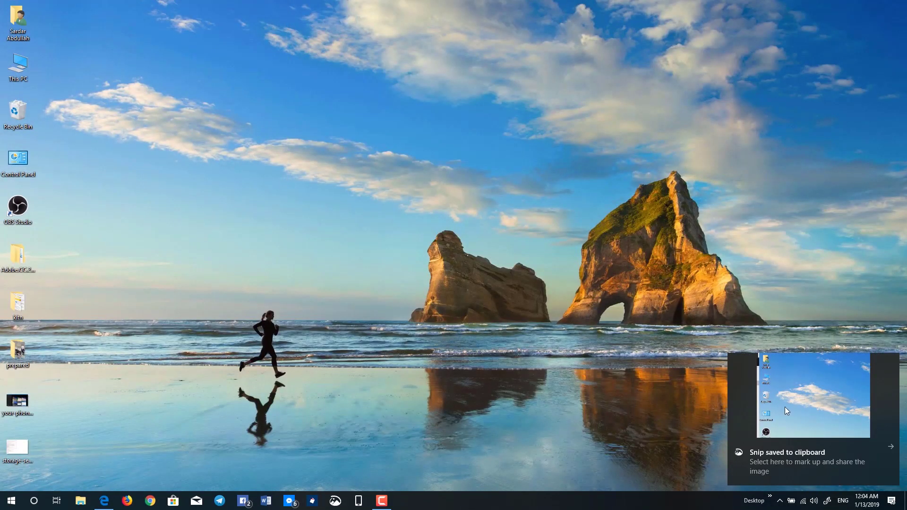
Open the captured snip for markup in Snip & Sketch and restore, reposition and enlarge the window so the whole image fits
click(784, 407)
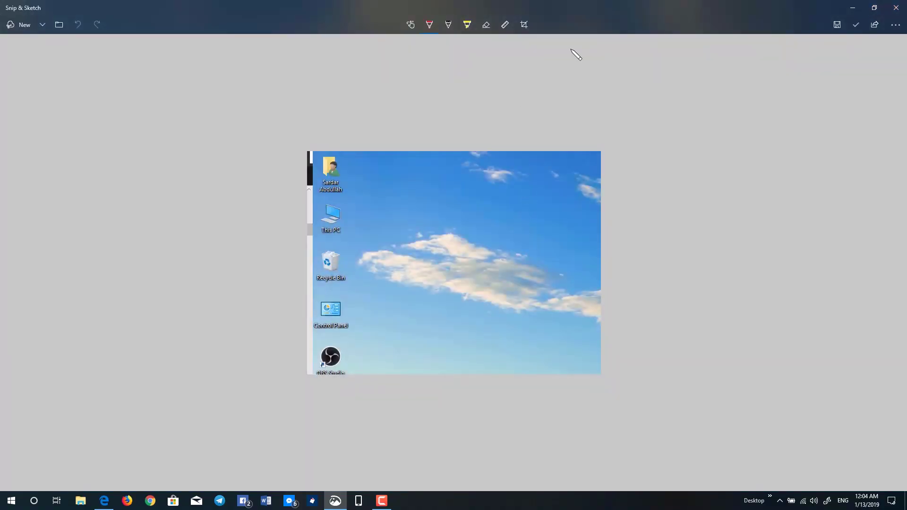
click(873, 7)
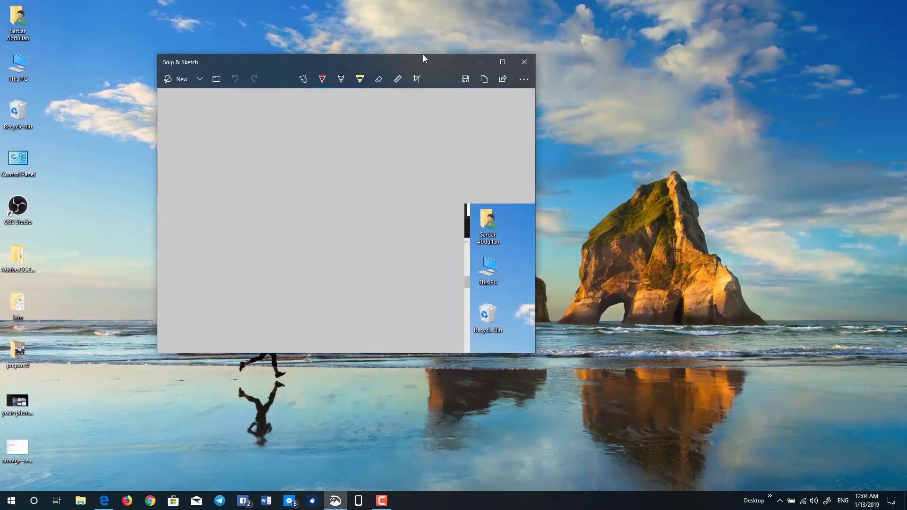
mouse_move(424, 59)
mouse_down()
mouse_move(410, 53)
mouse_move(402, 30)
mouse_up()
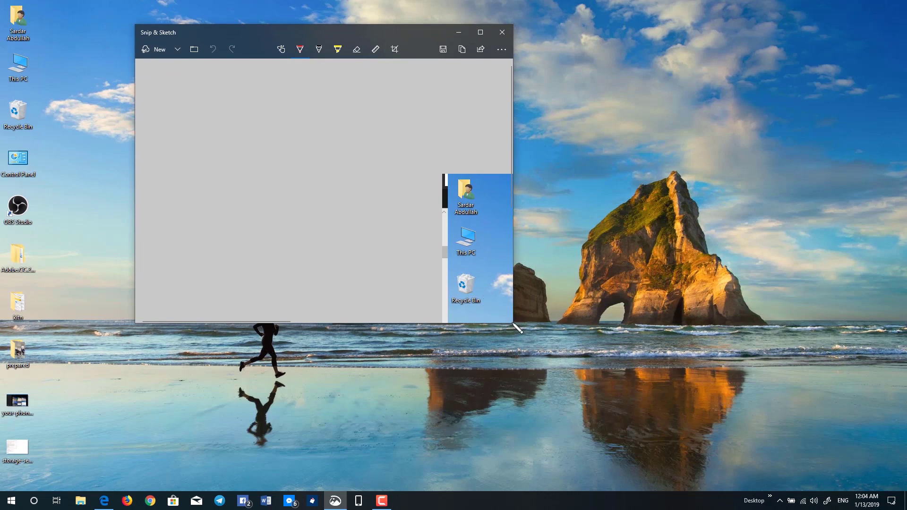
mouse_move(512, 323)
mouse_down()
mouse_move(626, 404)
mouse_move(622, 379)
mouse_up()
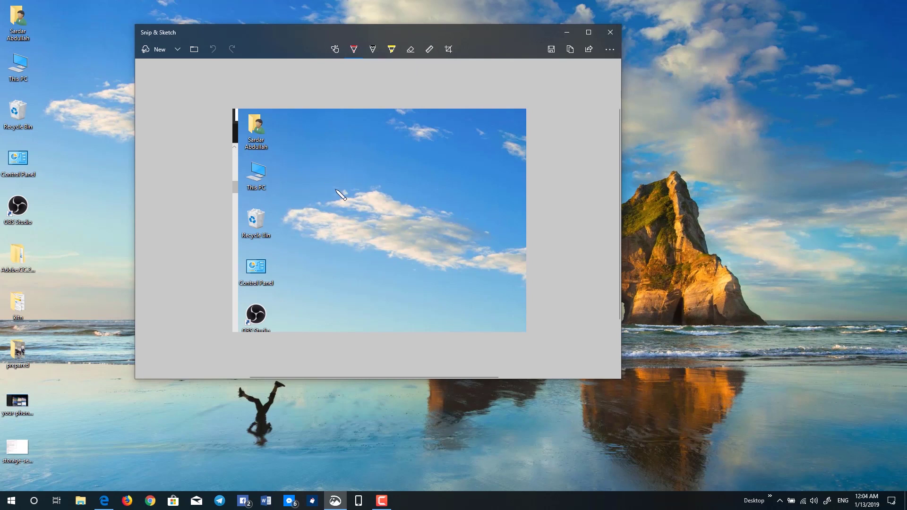
Mark up the snip's sky area with a green highlighter stroke, a wavy pencil stroke and a red pen stroke
click(392, 51)
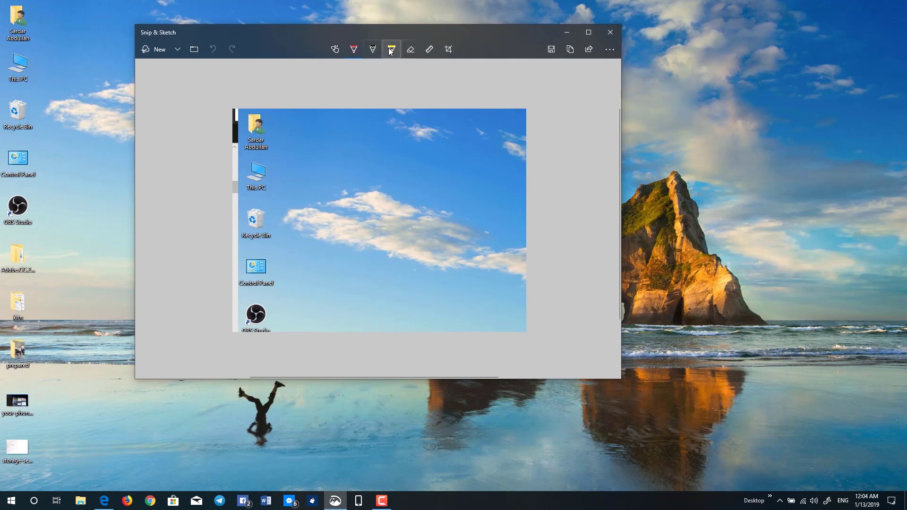
drag(416, 155, 298, 189)
click(372, 49)
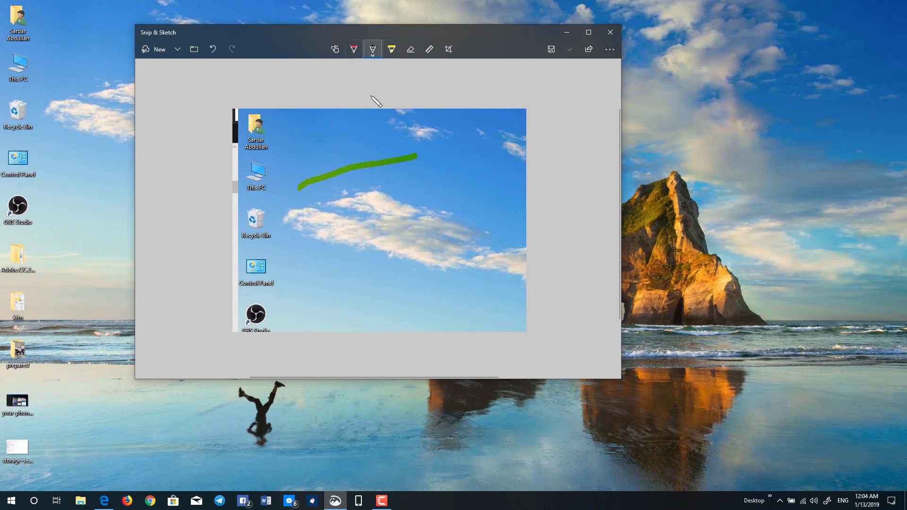
drag(373, 128, 384, 270)
click(358, 51)
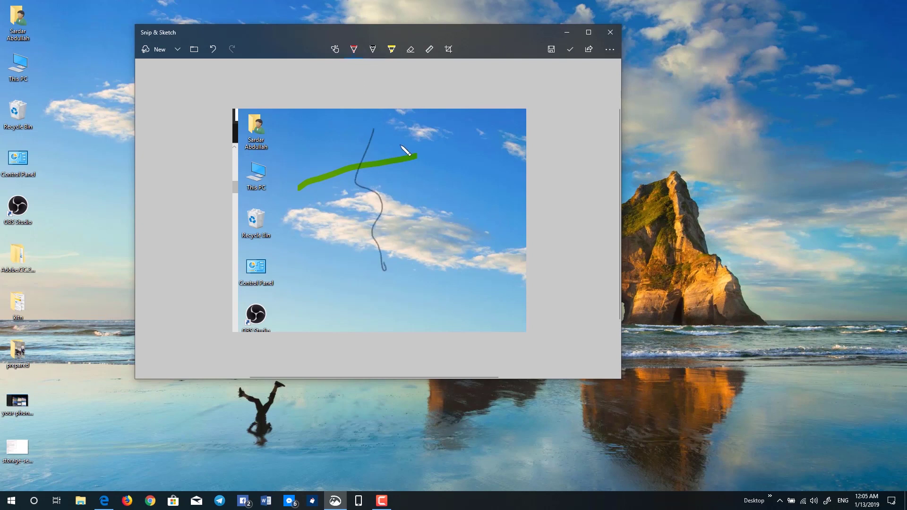
drag(404, 148, 448, 285)
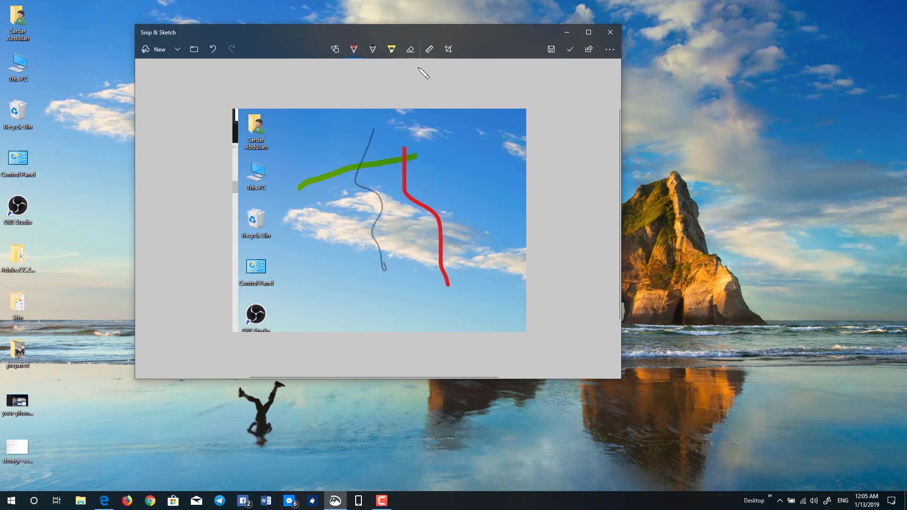
Erase the green and red strokes, and draw a straight horizontal pencil line across the cloud using the ruler
drag(418, 150, 432, 222)
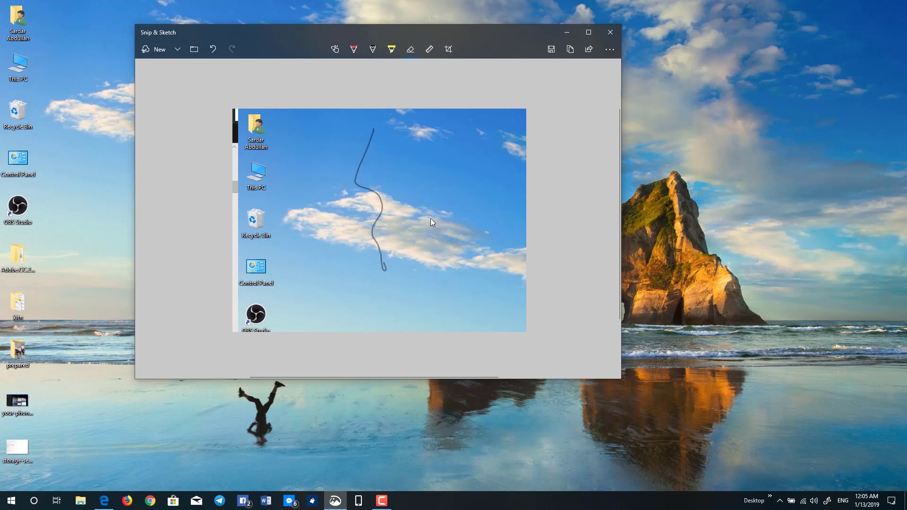
click(429, 49)
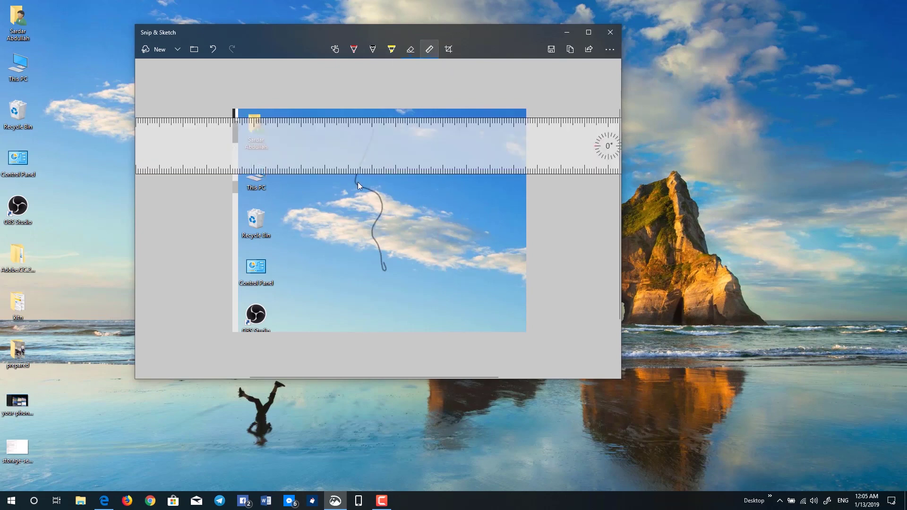
click(372, 49)
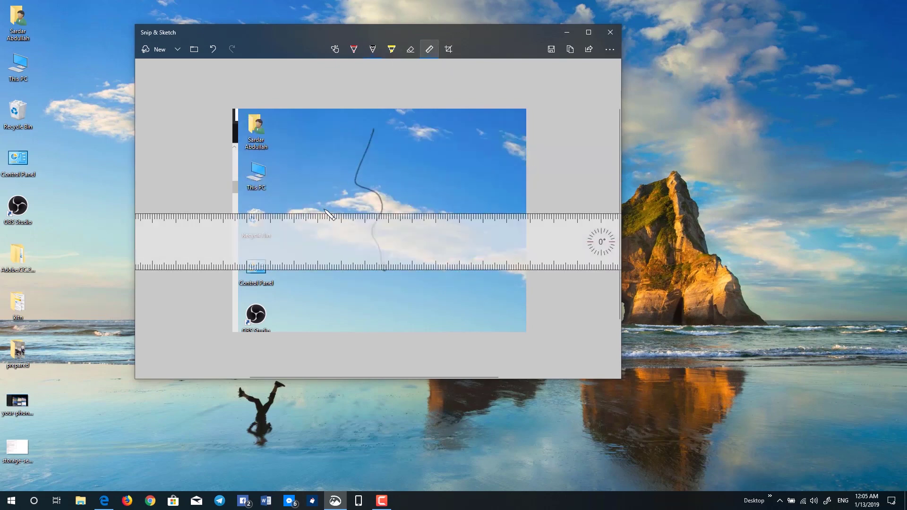
drag(324, 212, 484, 213)
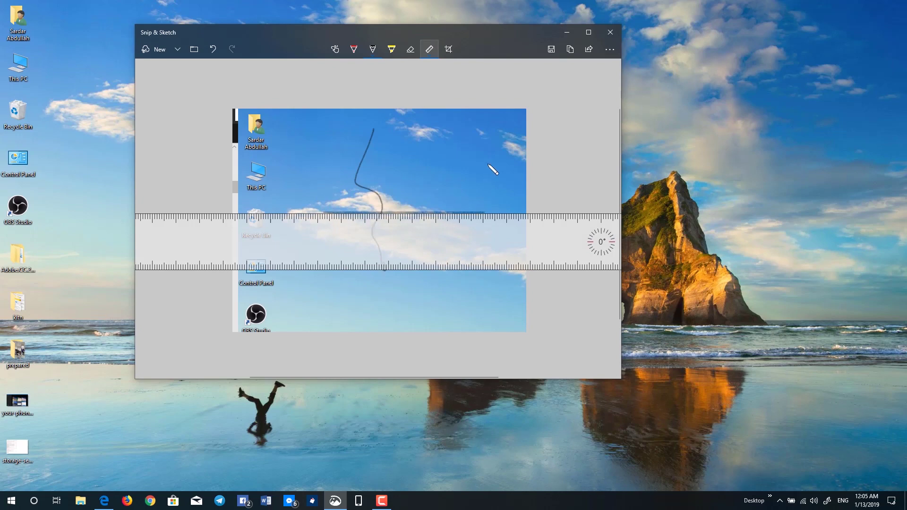
Crop the snip to remove a wide strip from its right side and a thin strip from its top, and close it without saving
click(449, 49)
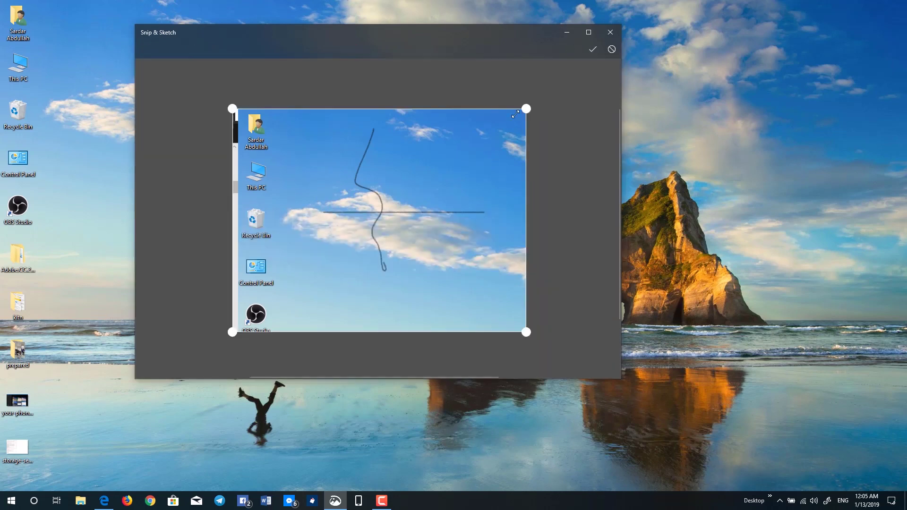
drag(523, 111, 432, 120)
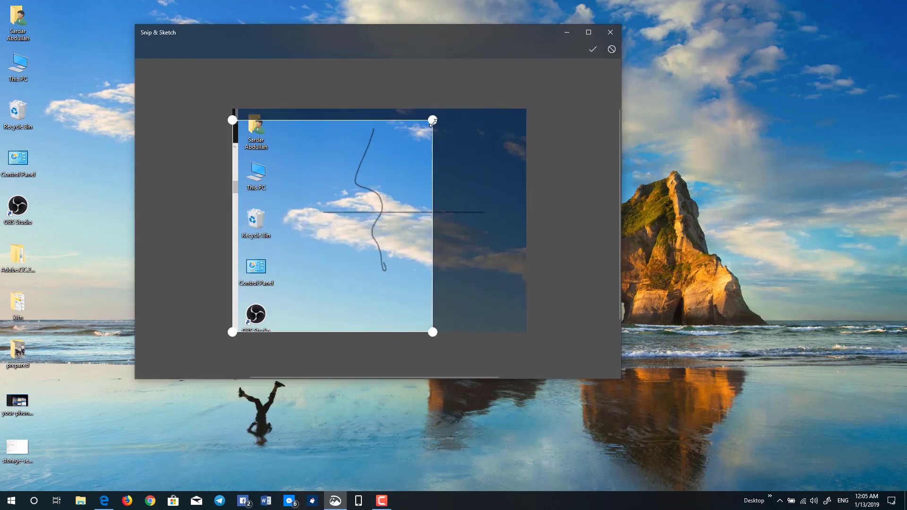
click(593, 49)
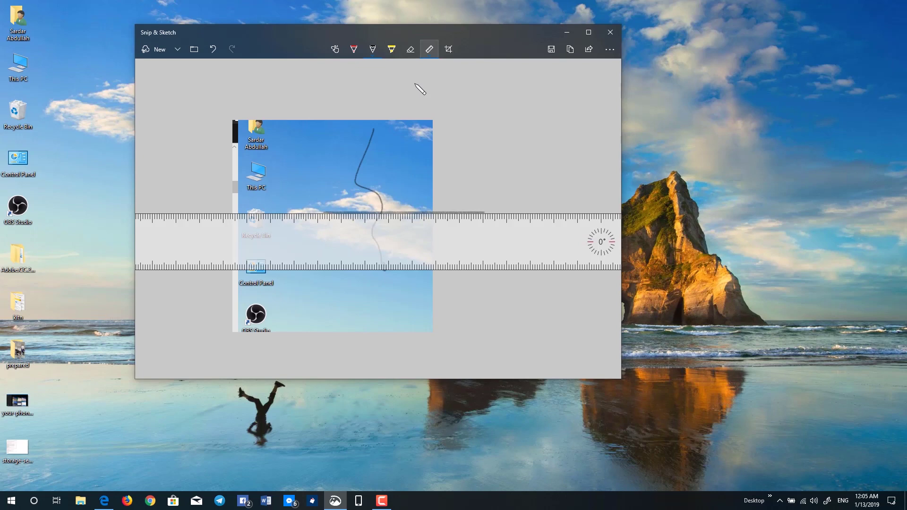
click(615, 35)
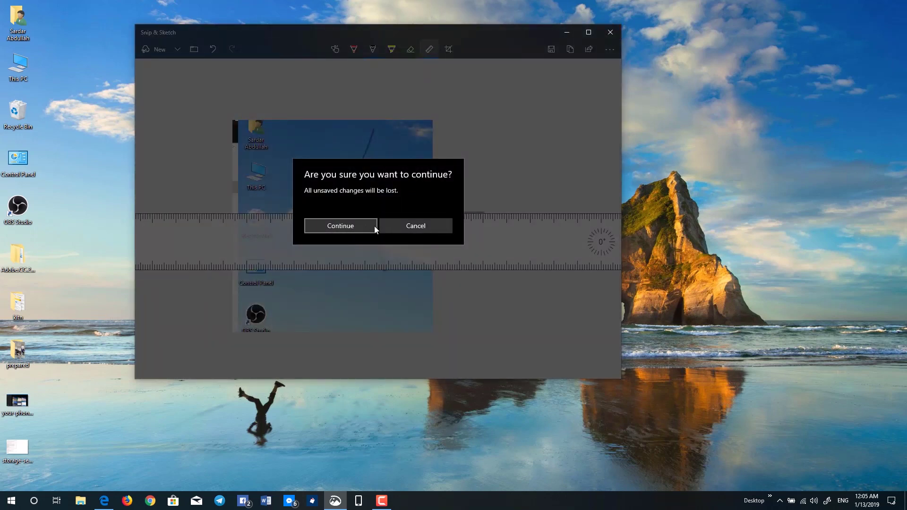
click(415, 226)
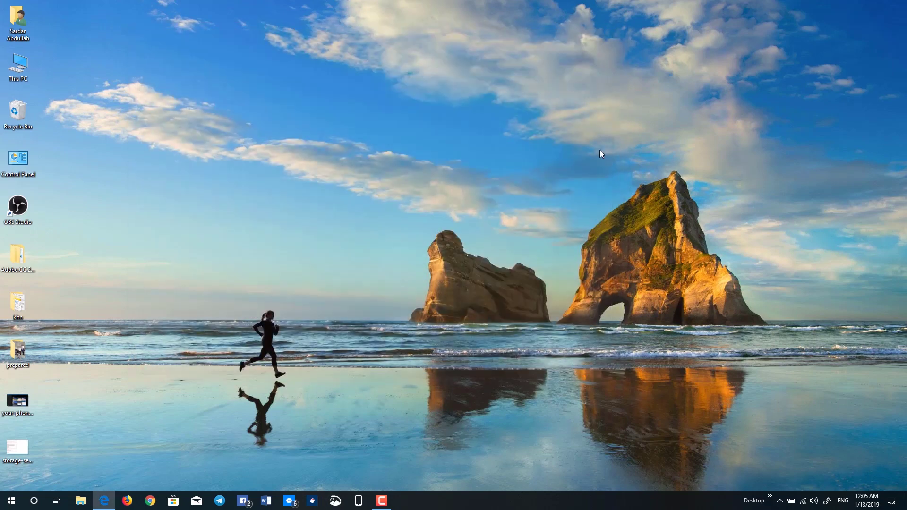
Open the Storage sense options for freeing up space automatically in the system's storage settings
click(891, 500)
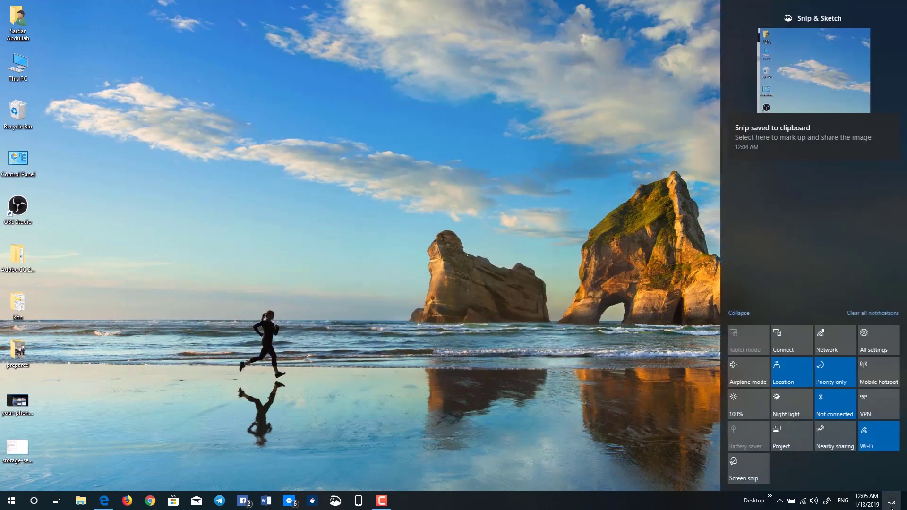
click(887, 349)
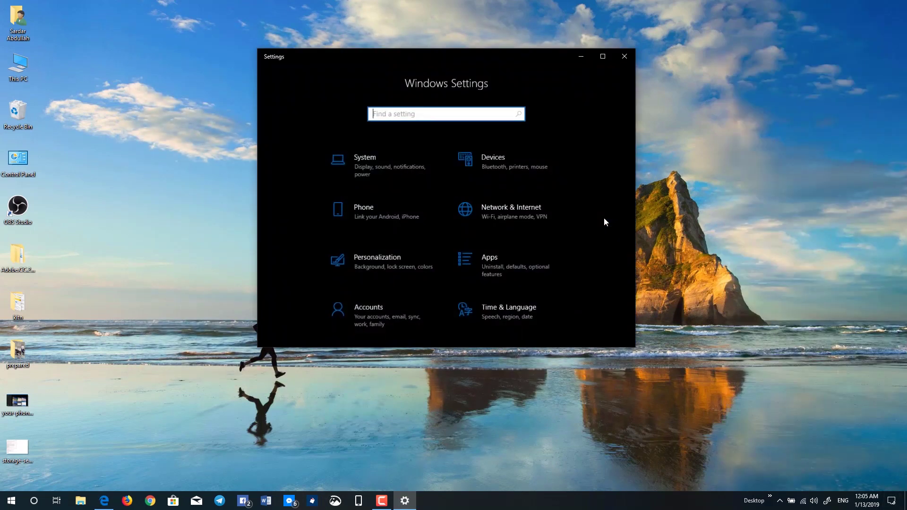
click(366, 172)
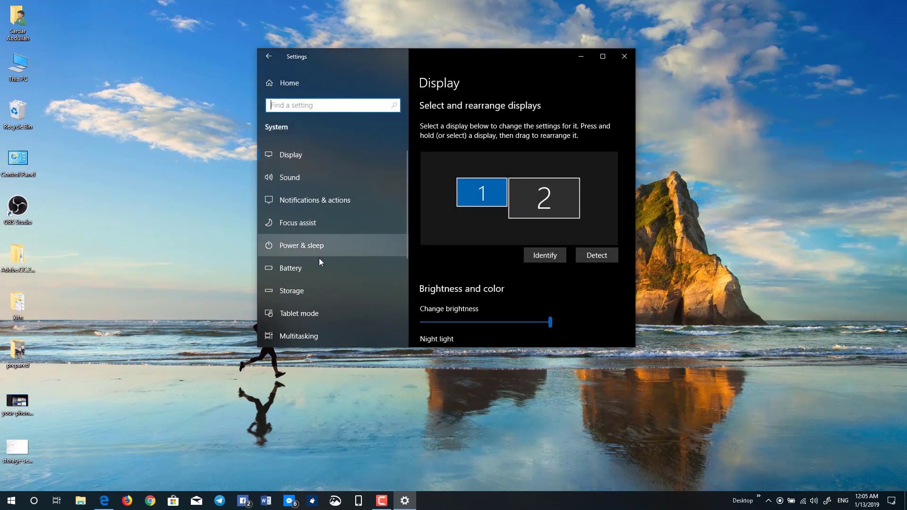
click(290, 295)
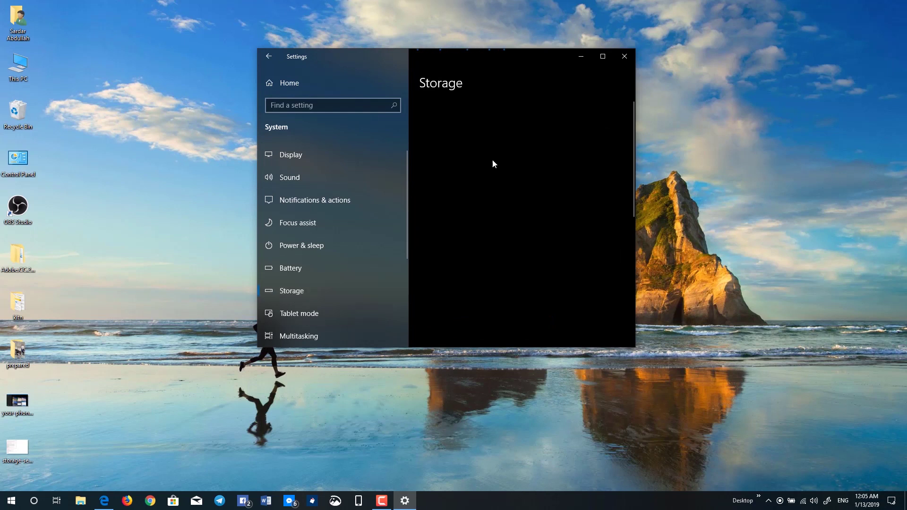
scroll(550, 175, down, 3)
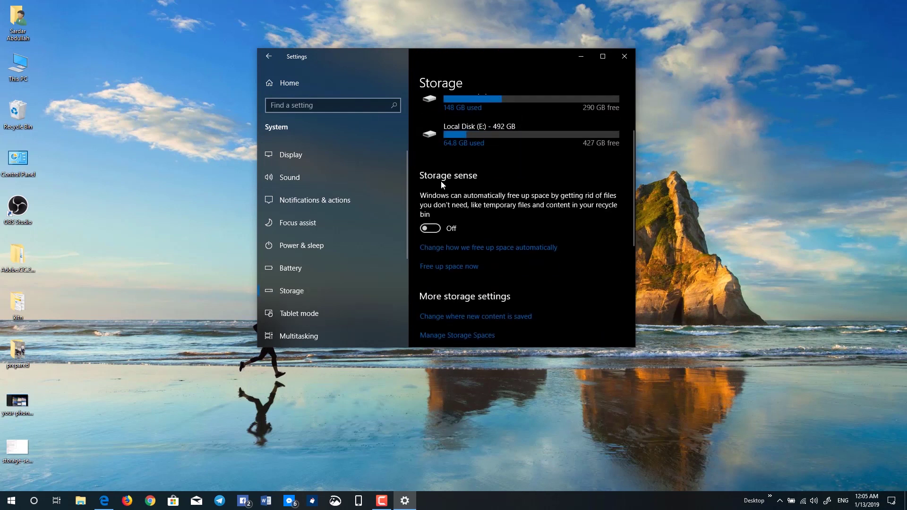
click(466, 247)
Examine the Storage sense run schedule, temporary file deletion and cloud content options on the automatic free-up page
scroll(466, 250, down, 3)
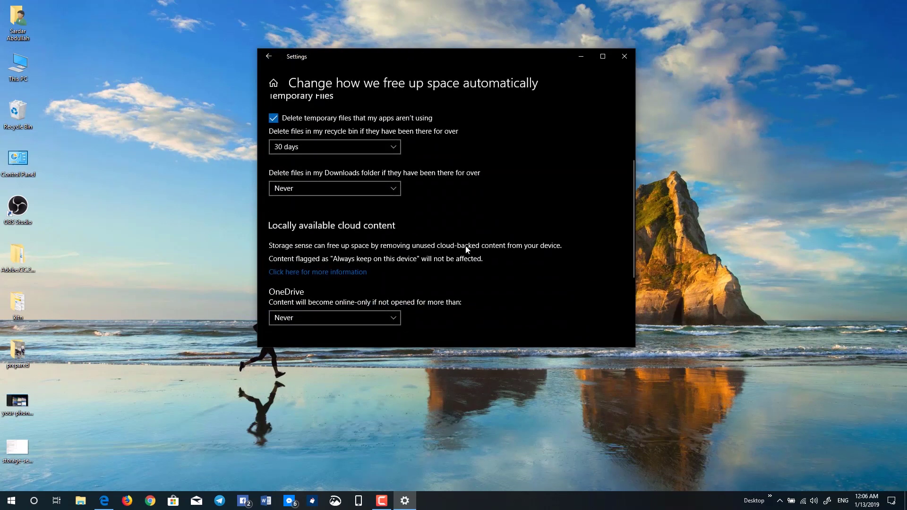
scroll(466, 249, up, 5)
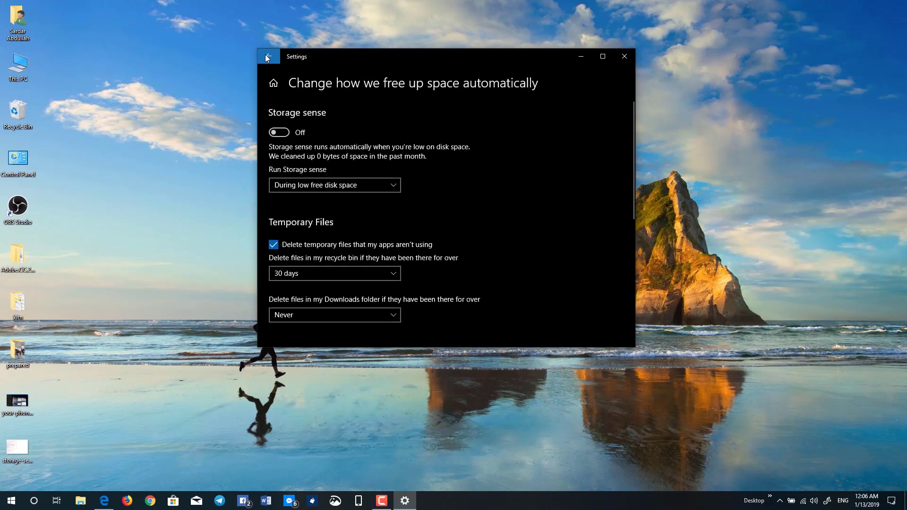
click(268, 56)
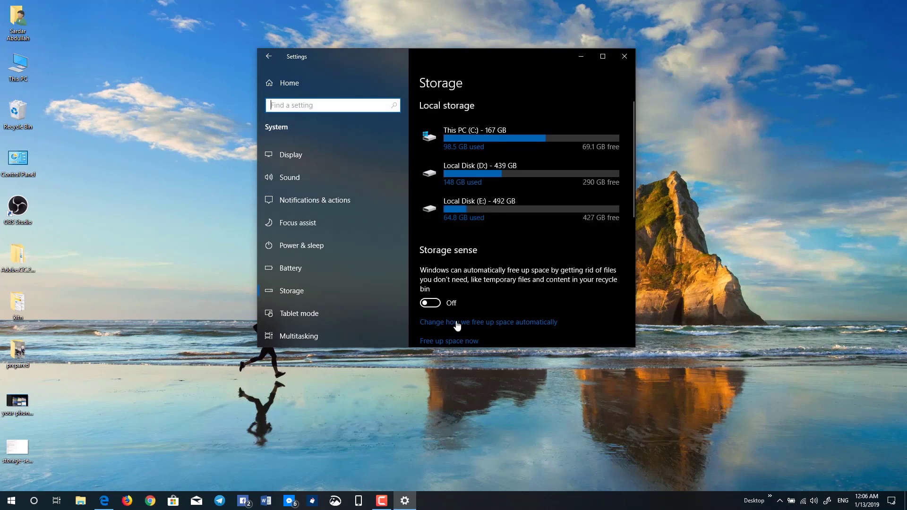
click(504, 324)
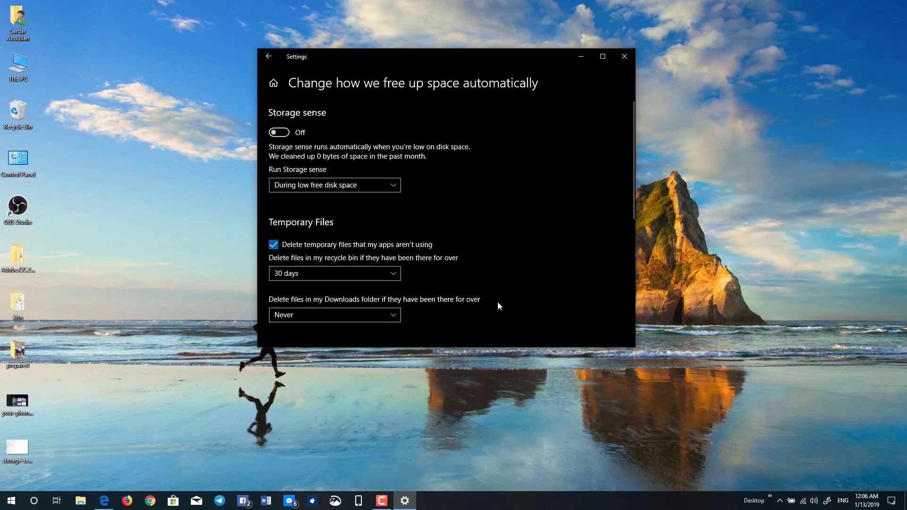
scroll(498, 301, down, 2)
scroll(494, 297, up, 2)
scroll(497, 231, down, 2)
scroll(453, 219, down, 2)
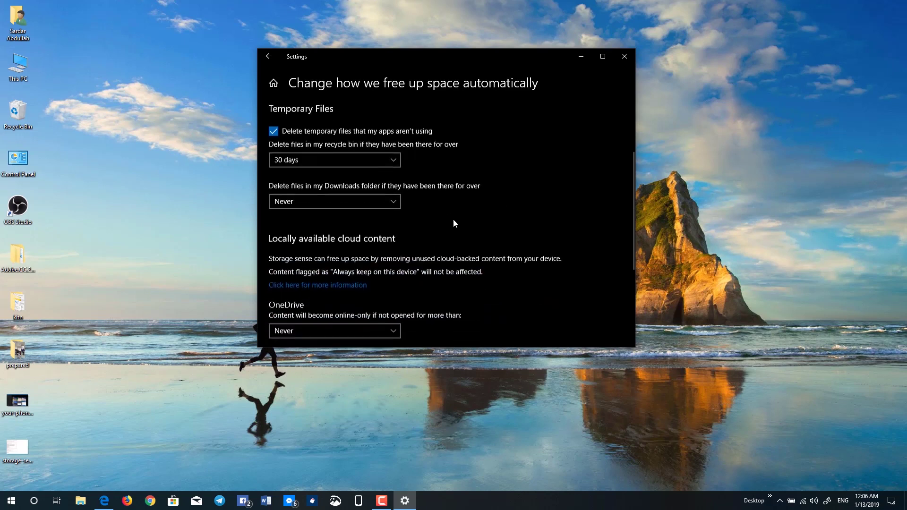
scroll(452, 220, up, 2)
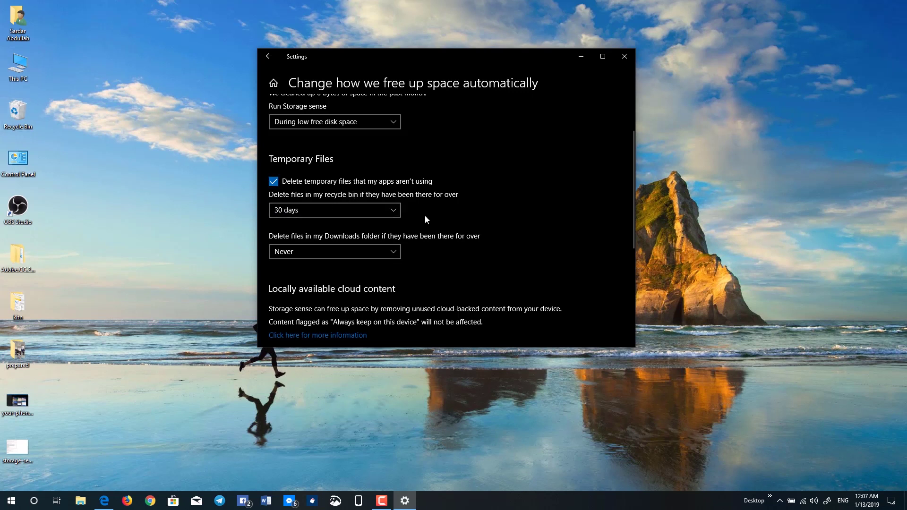
Try 1 day and 60 days as the deletion age for Downloads folder files, and return the setting to Never
scroll(425, 216, down, 3)
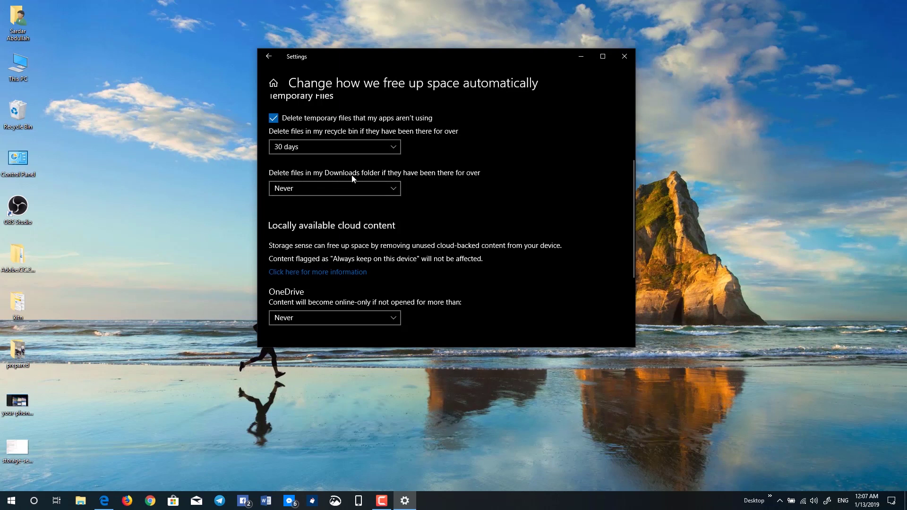
click(357, 191)
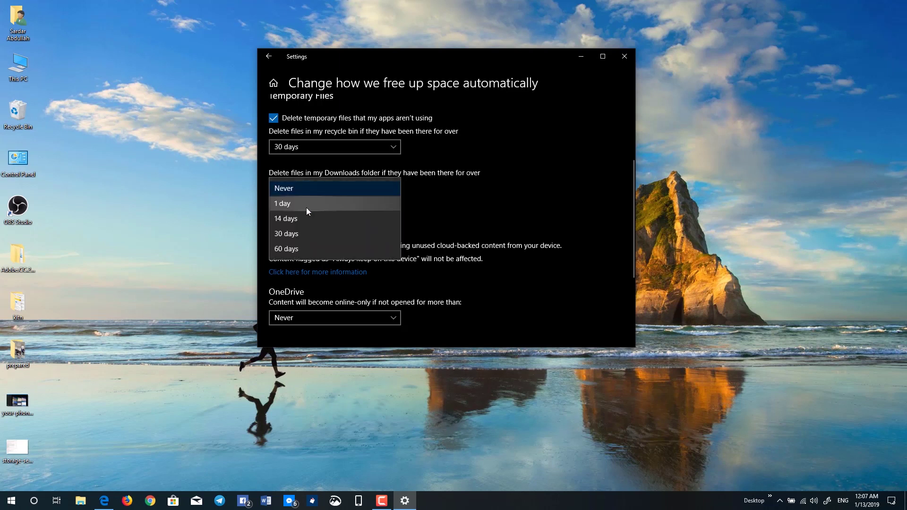
click(438, 192)
click(305, 189)
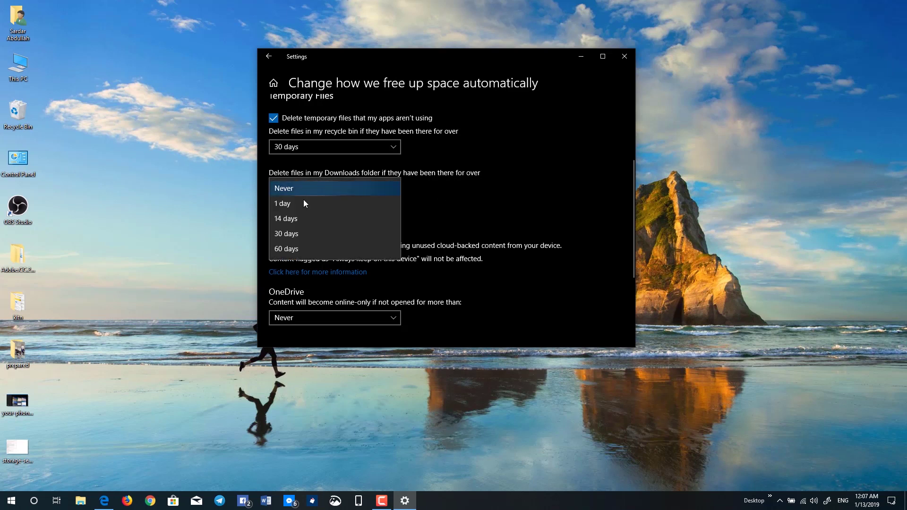
click(286, 204)
click(361, 189)
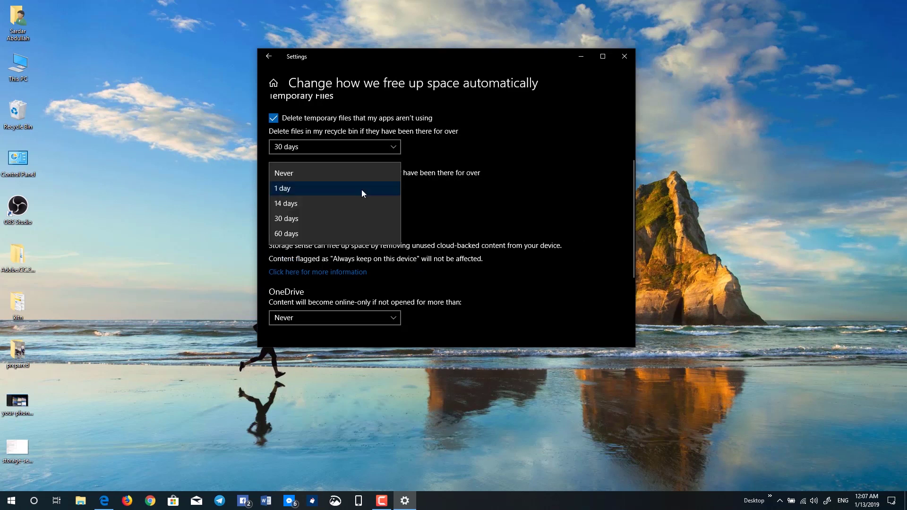
click(299, 232)
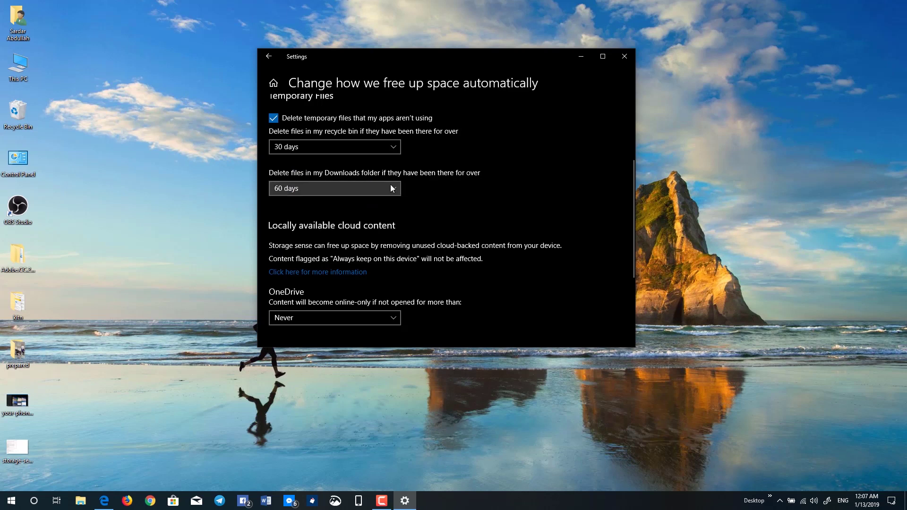
click(390, 188)
click(324, 127)
Make OneDrive content online-only when not opened for more than 1 day, and change that period to 14 days
scroll(451, 220, down, 1)
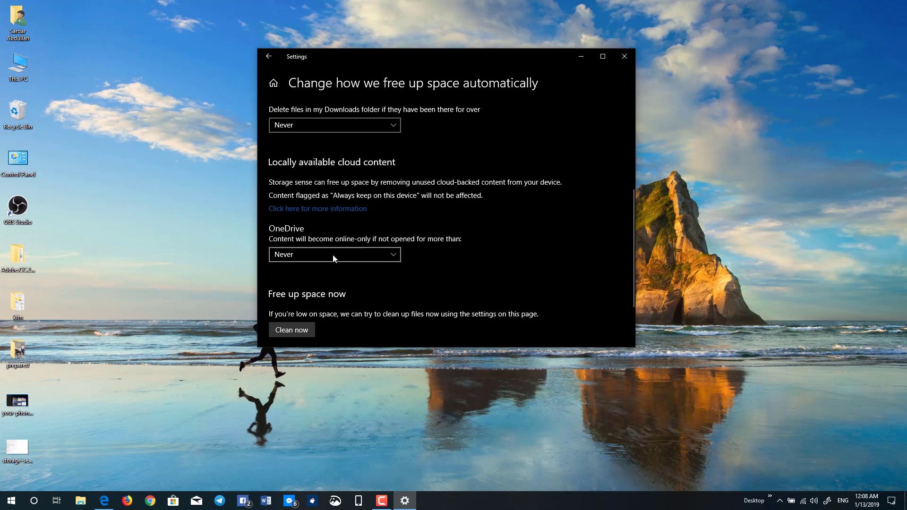
click(349, 257)
click(311, 276)
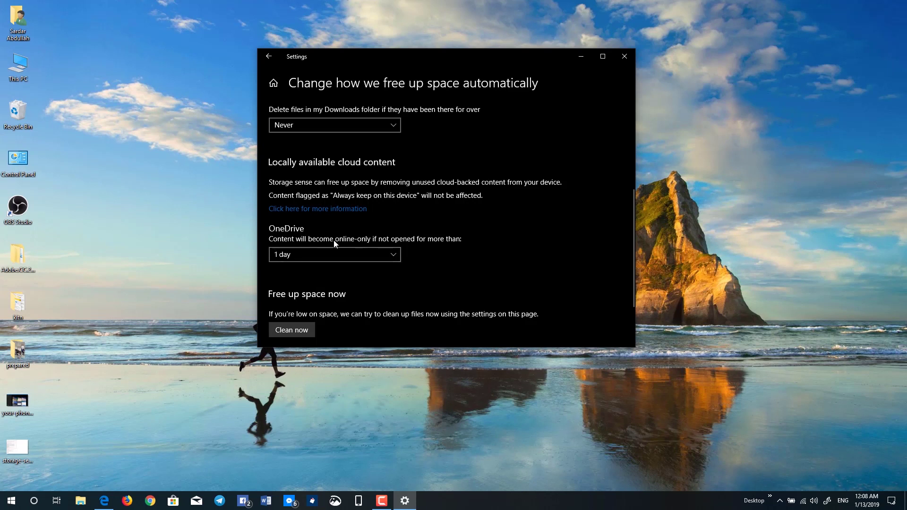
click(310, 259)
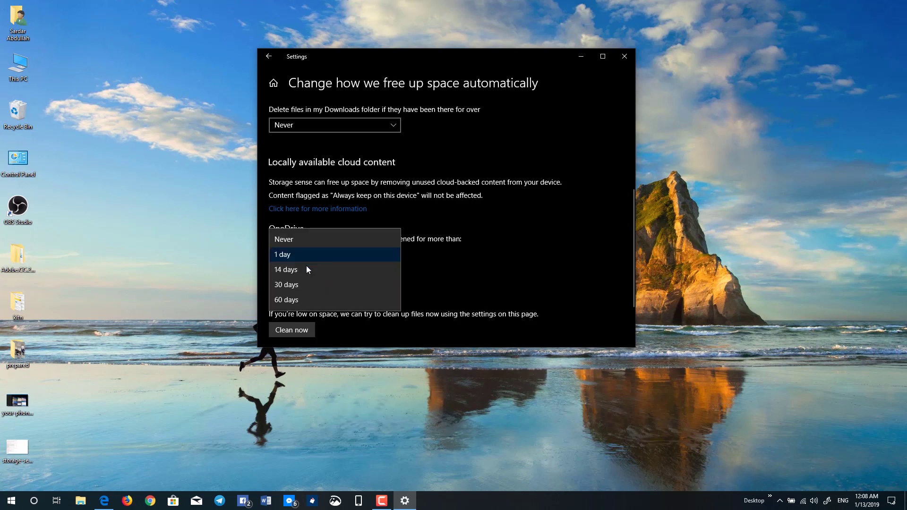
click(307, 268)
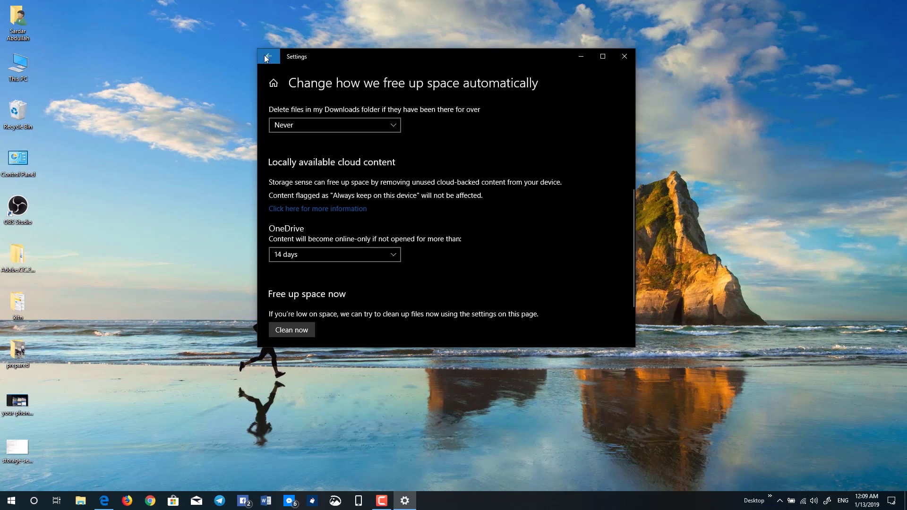
Apply a text size of about 134% in the Ease of Access display settings, and move the size slider back to its minimum
click(273, 84)
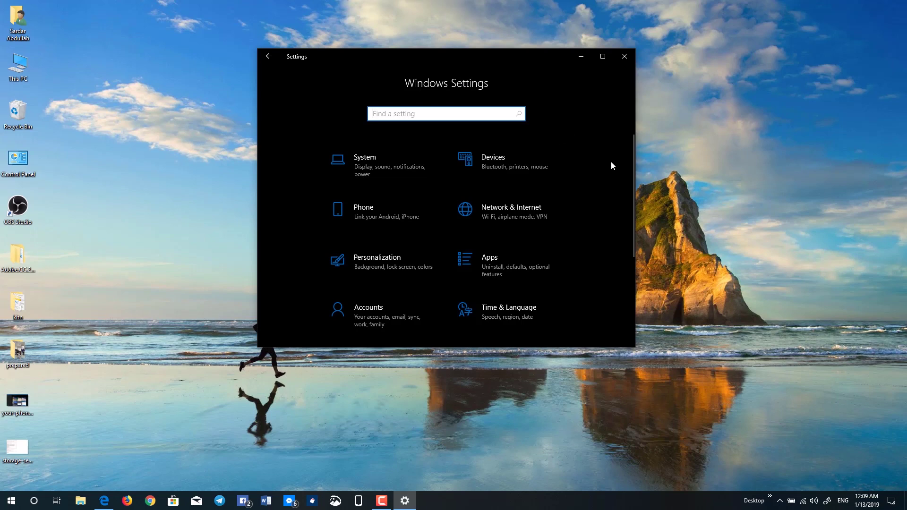
scroll(597, 208, down, 3)
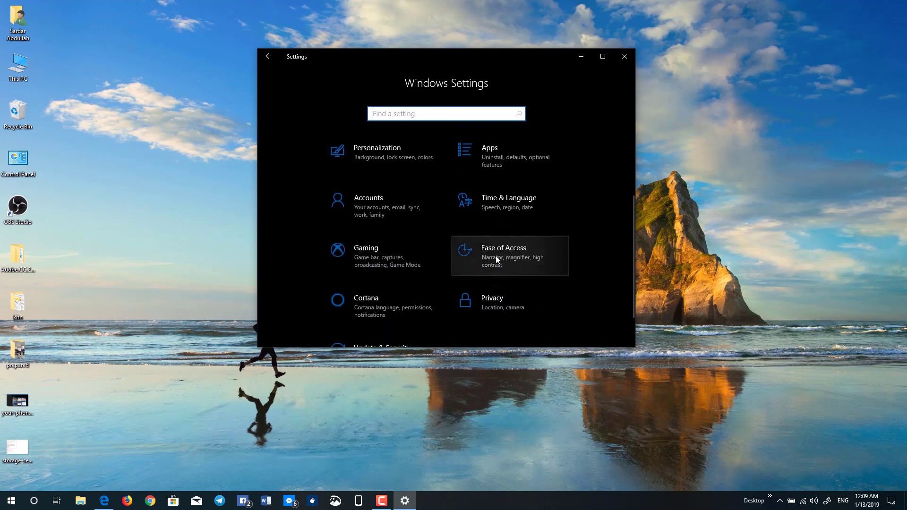
click(495, 256)
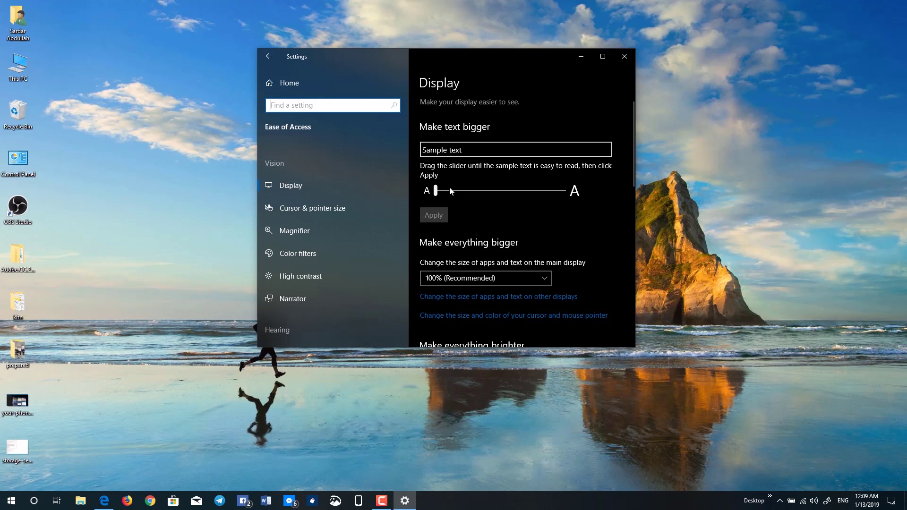
drag(435, 191, 470, 196)
drag(472, 194, 469, 195)
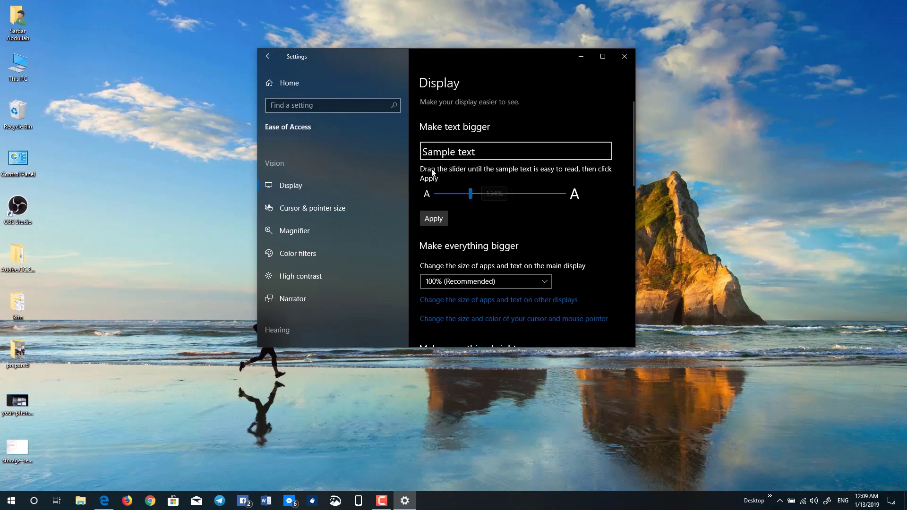
click(430, 221)
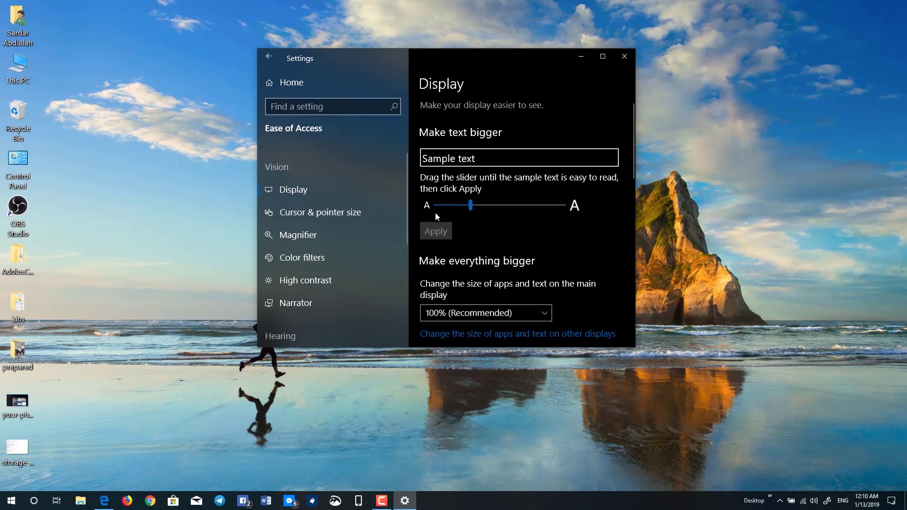
drag(435, 205, 414, 206)
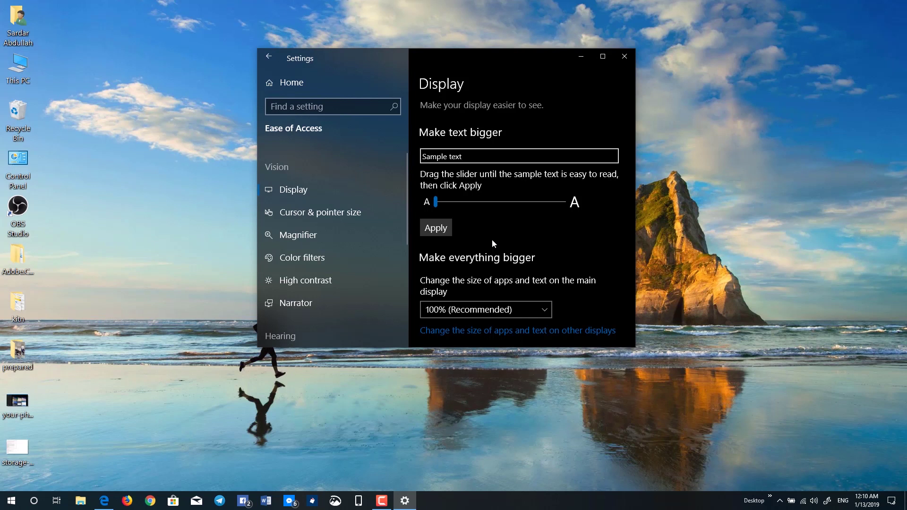
Switch to the Your Phone app and move its window slightly higher on the desktop
click(358, 502)
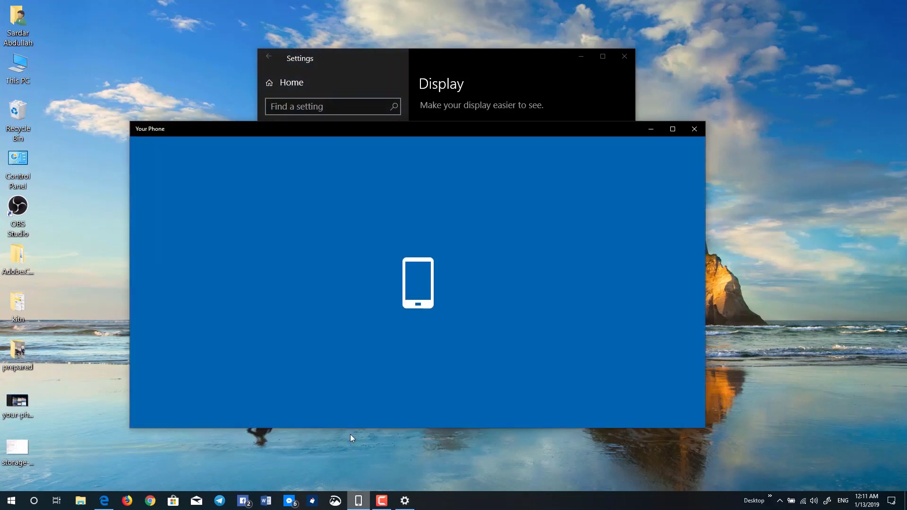
drag(418, 129, 419, 89)
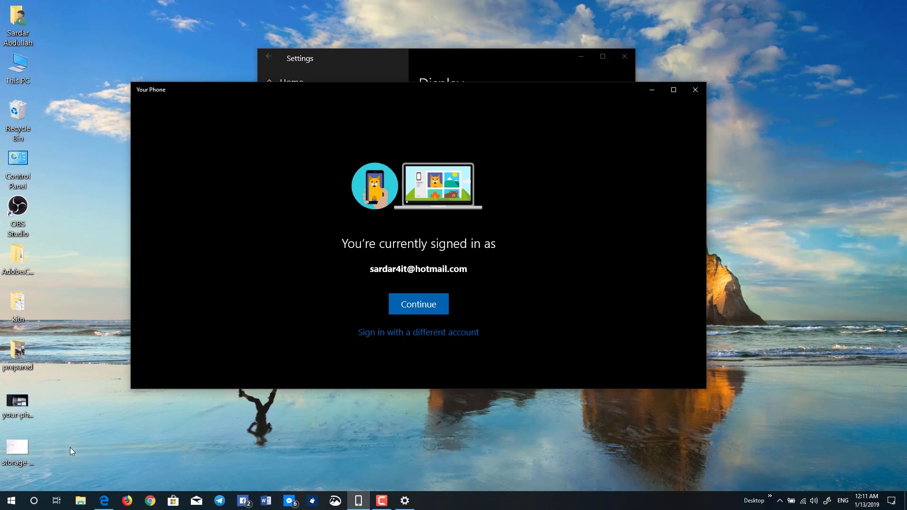
click(11, 500)
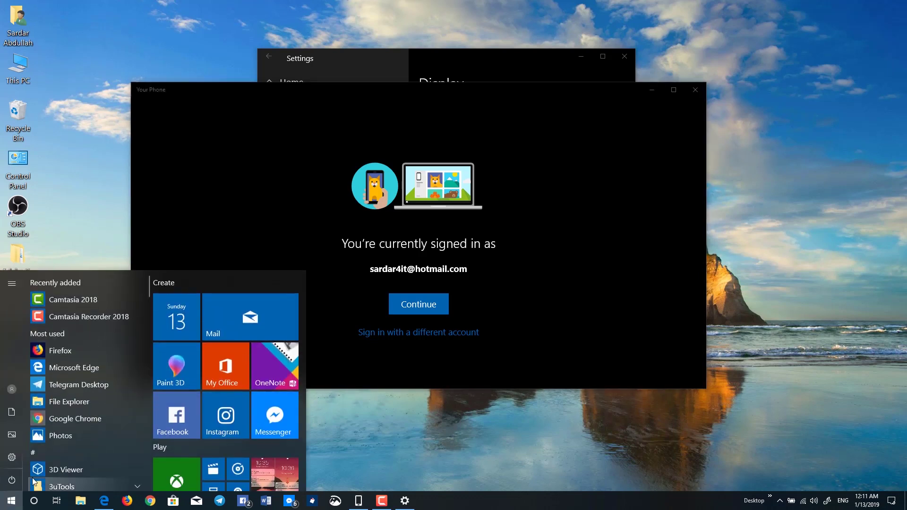
click(11, 500)
click(11, 500)
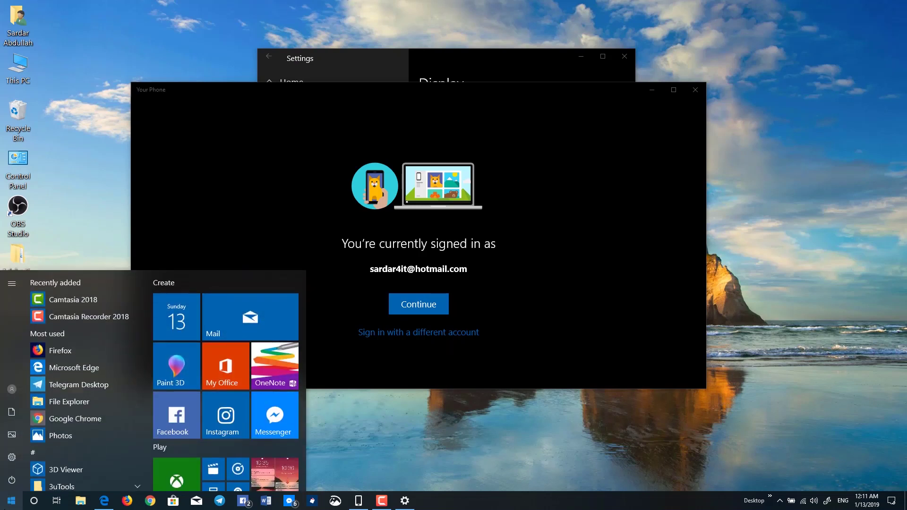
click(176, 127)
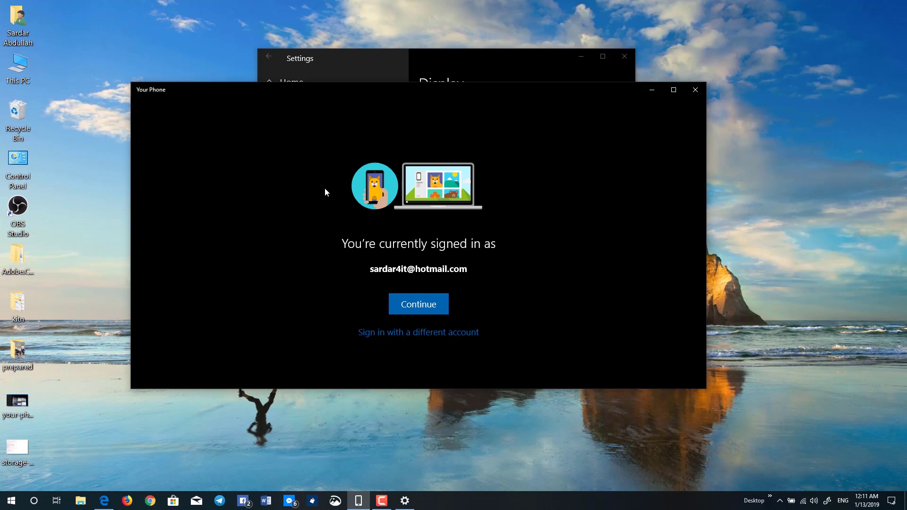
View the desktop image your-phone-windows-10-app.jpg showing the Your Phone recent photos page, and close it
double_click(21, 404)
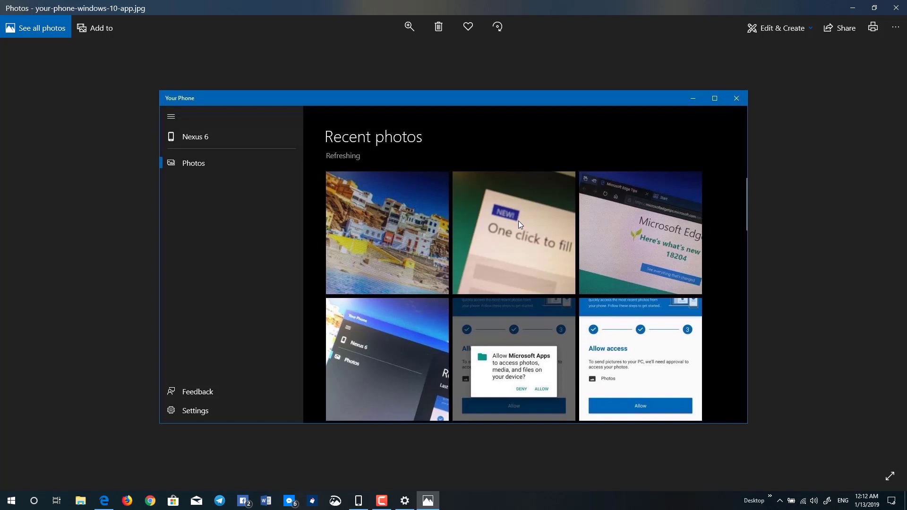
click(901, 15)
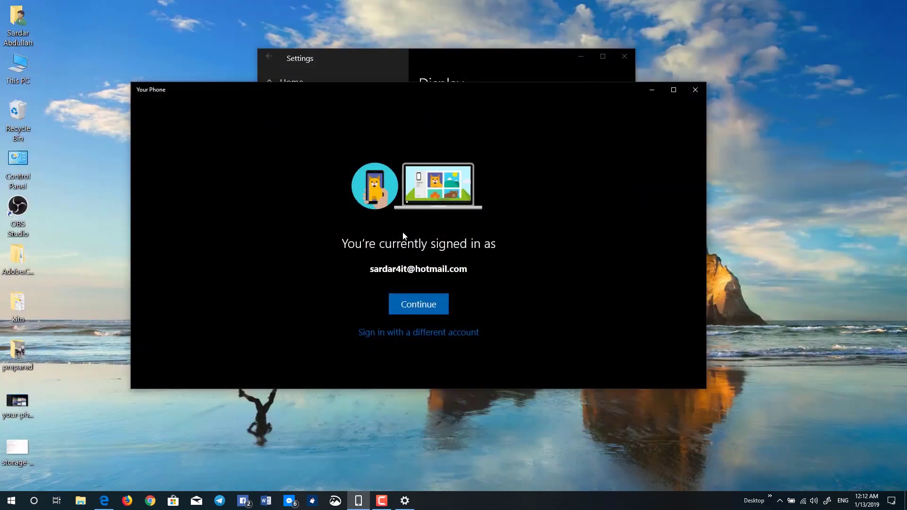